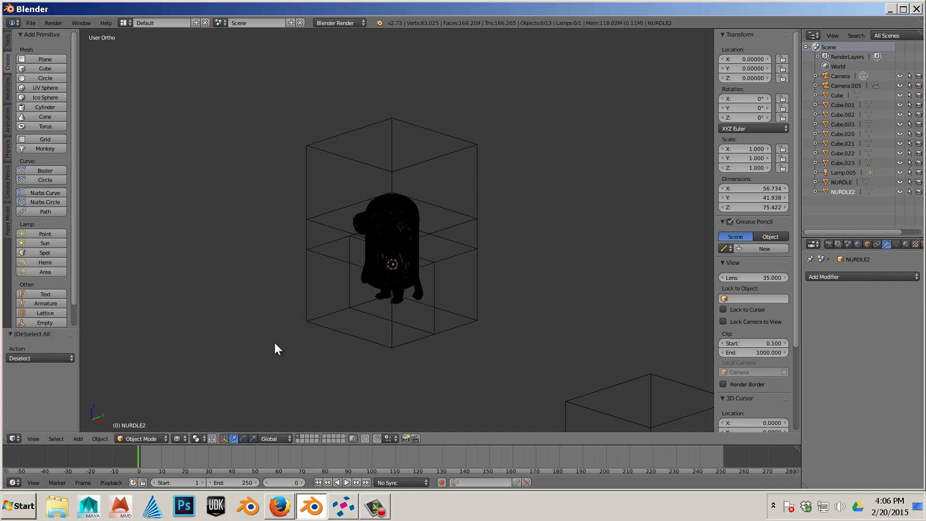
pyautogui.scroll(-3, 271, 339)
# Box-select the top minion and its cutter boxes in front orthographic view
pyautogui.moveTo(272, 339); pyautogui.dragTo(334, 315, button='middle')
pyautogui.press('KP_1')
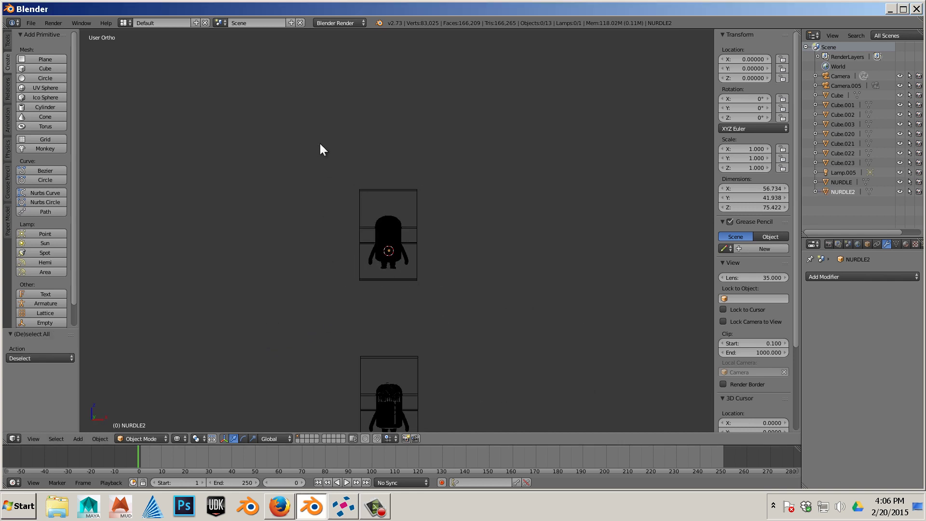
pyautogui.press('b')
pyautogui.moveTo(320, 144); pyautogui.dragTo(472, 304)
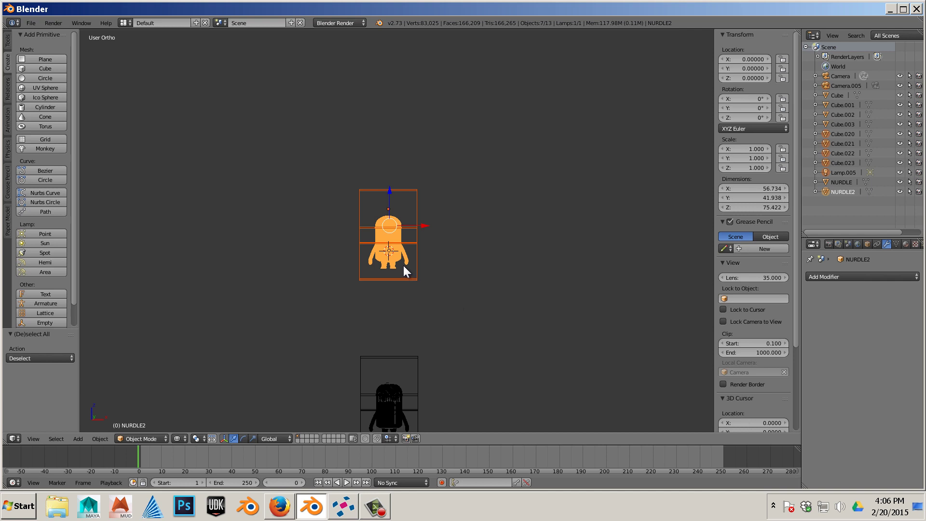
# Duplicate the minion set twice, placing both copies to the right along X
pyautogui.hotkey('shift', 'd')
pyautogui.press('x')
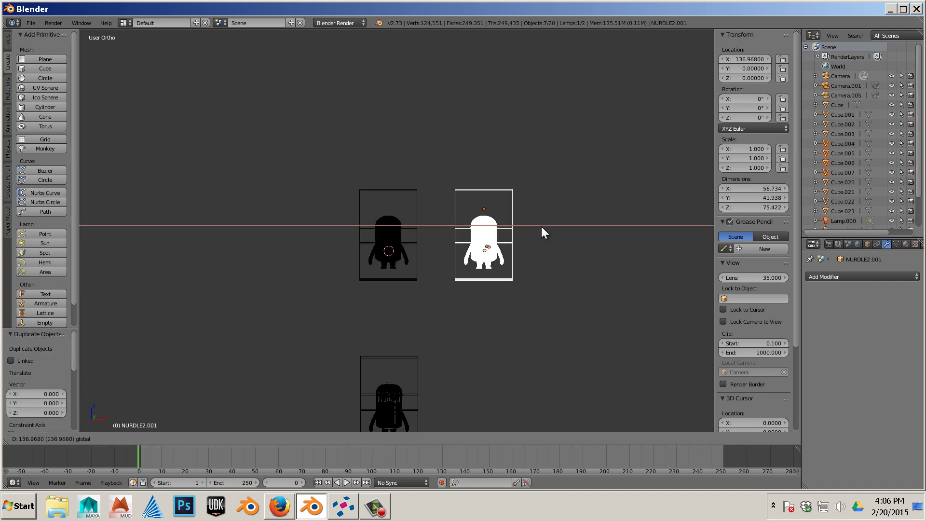
pyautogui.click(523, 230)
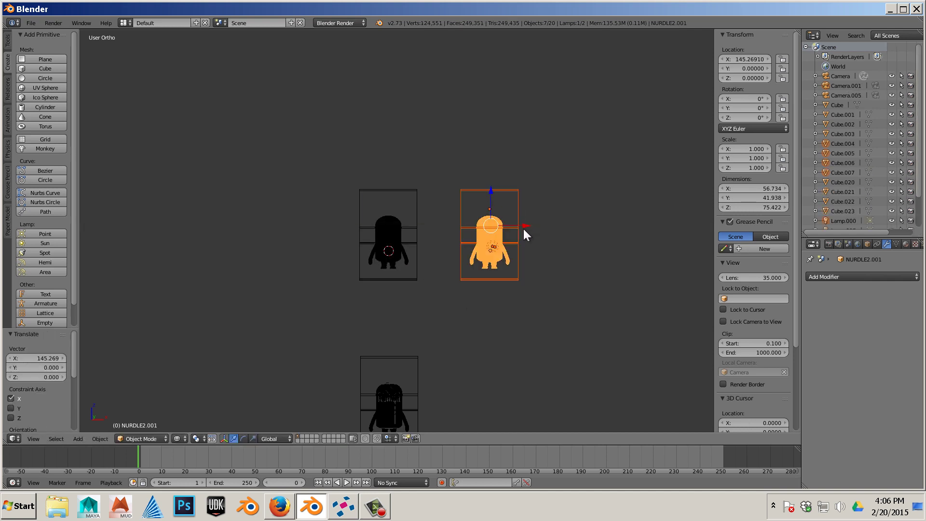
pyautogui.hotkey('shift', 'd')
pyautogui.click(524, 229)
pyautogui.press('g')
pyautogui.press('x')
pyautogui.click(621, 233)
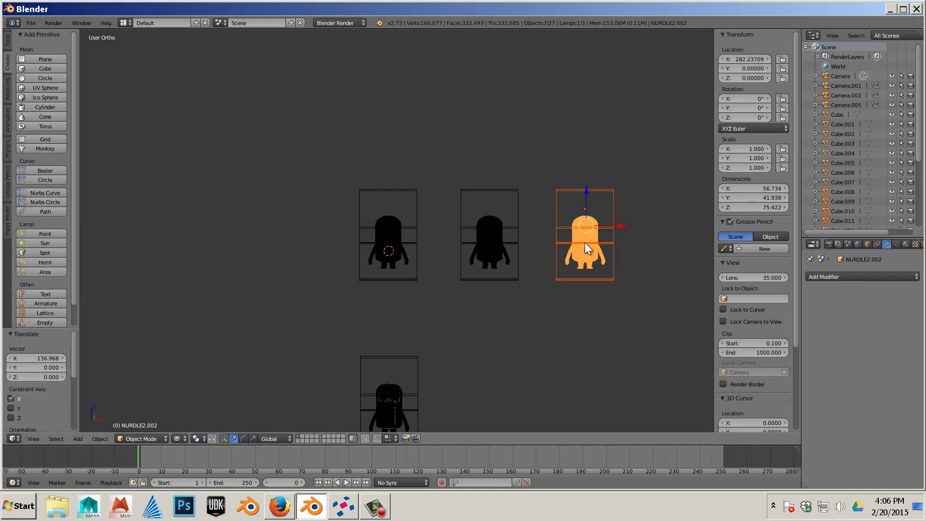
pyautogui.scroll(-1, 585, 242)
# Add two more X-axis copies to complete a row of five, then deselect all
pyautogui.hotkey('shift', 'd')
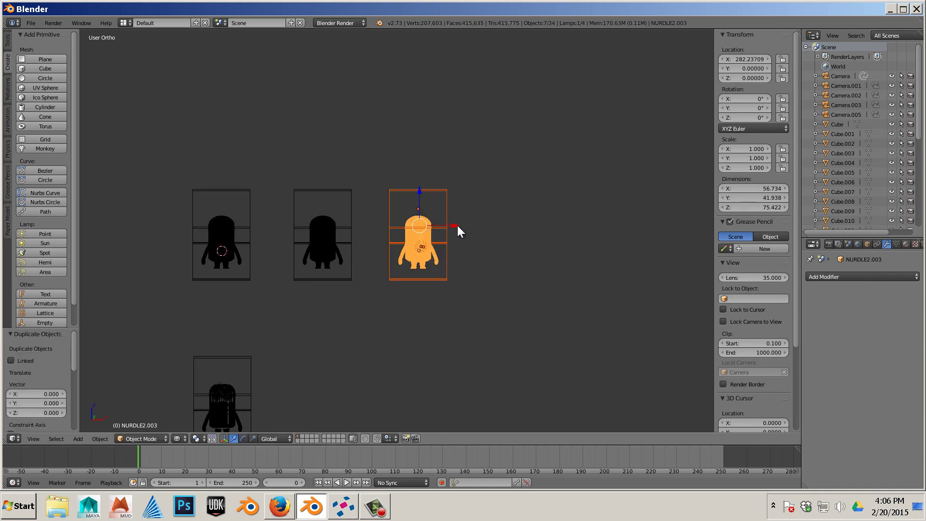
pyautogui.press('x')
pyautogui.click(548, 234)
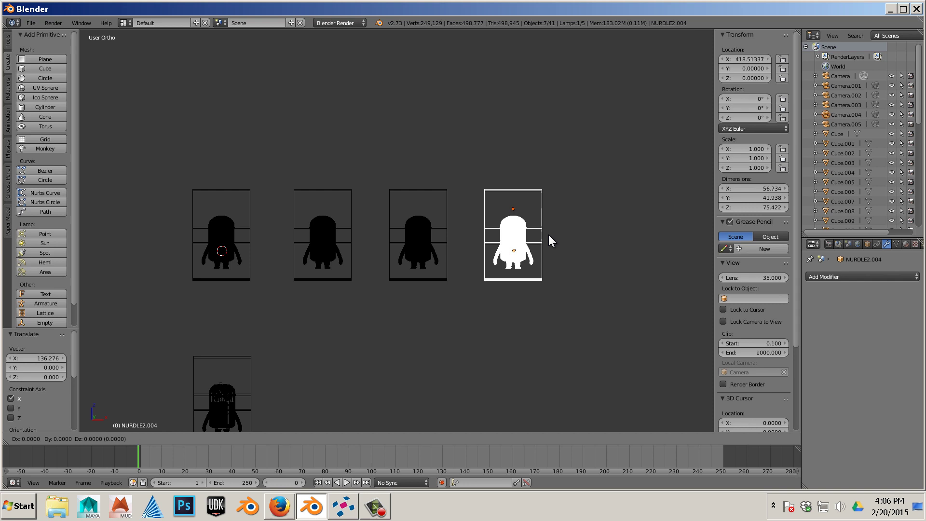
pyautogui.hotkey('shift', 'd')
pyautogui.press('x')
pyautogui.click(649, 237)
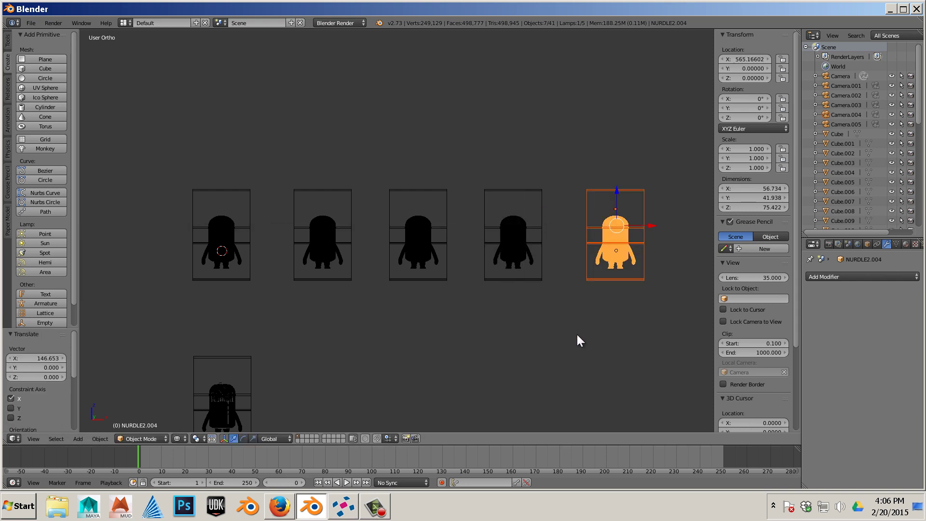
pyautogui.press('a')
pyautogui.moveTo(571, 312); pyautogui.dragTo(479, 300, button='middle')
pyautogui.scroll(2, 455, 322)
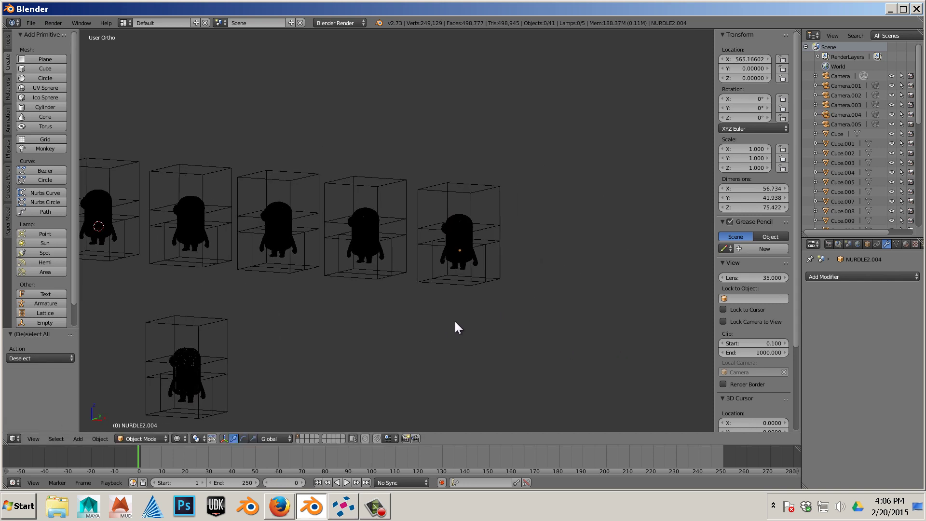
pyautogui.scroll(4, 490, 329)
# Select the upper cutter box Cube.019, then the rightmost minion NURDLE2.004
pyautogui.rightClick(518, 250)
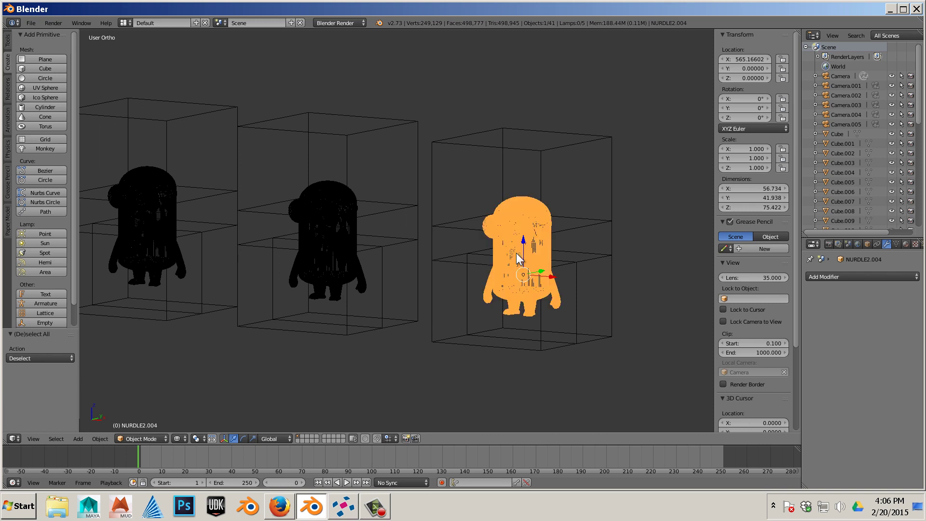
pyautogui.press('a')
pyautogui.press('b')
pyautogui.moveTo(615, 189); pyautogui.dragTo(626, 202)
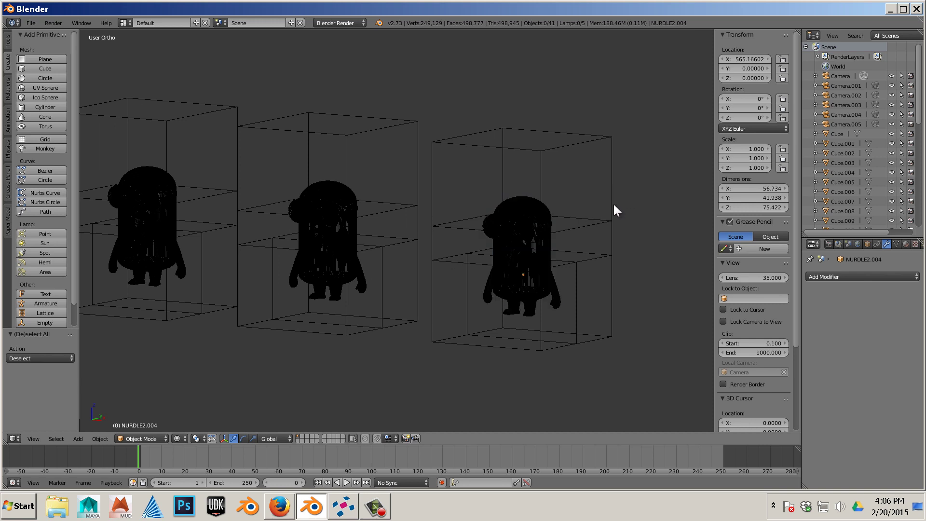
pyautogui.rightClick(614, 210)
pyautogui.rightClick(522, 252)
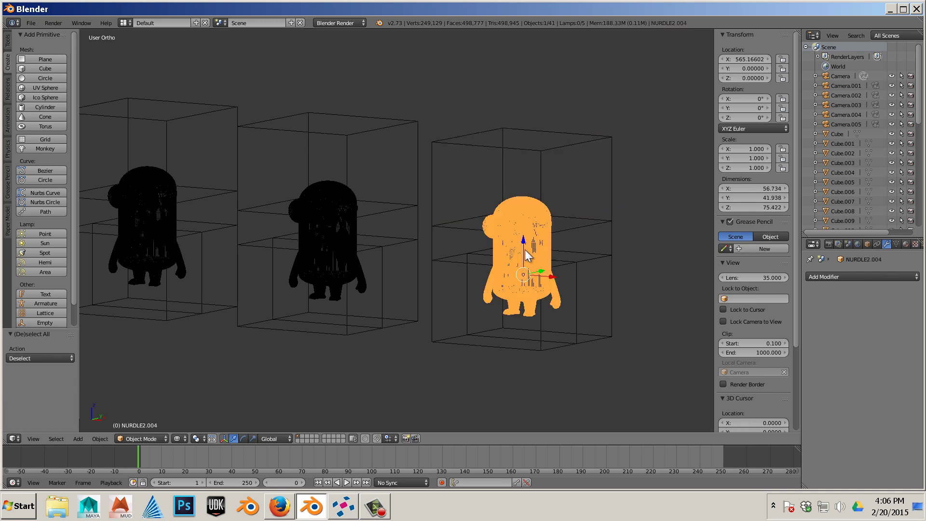
# Give NURDLE2.004 a Difference Boolean modifier with Cube.019 as the cutter
pyautogui.click(823, 277)
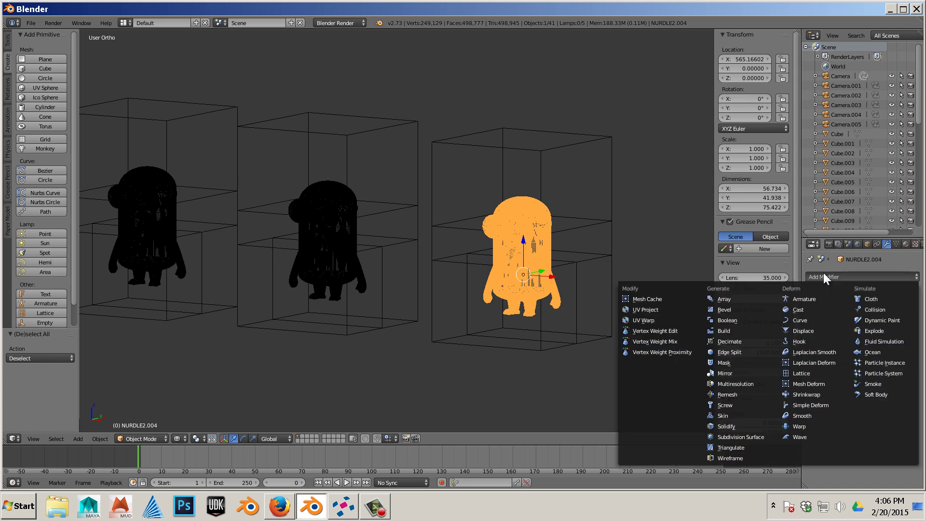
pyautogui.click(751, 321)
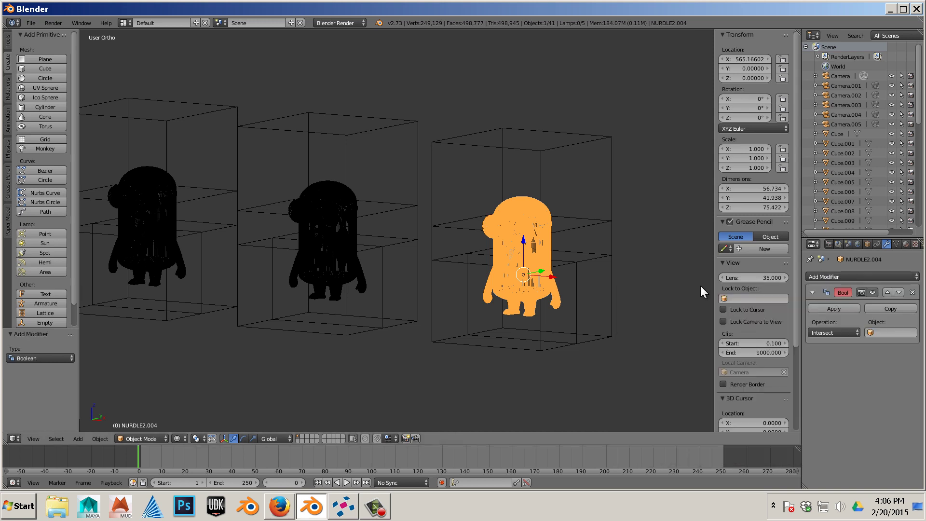
pyautogui.click(834, 333)
pyautogui.click(825, 300)
pyautogui.click(892, 332)
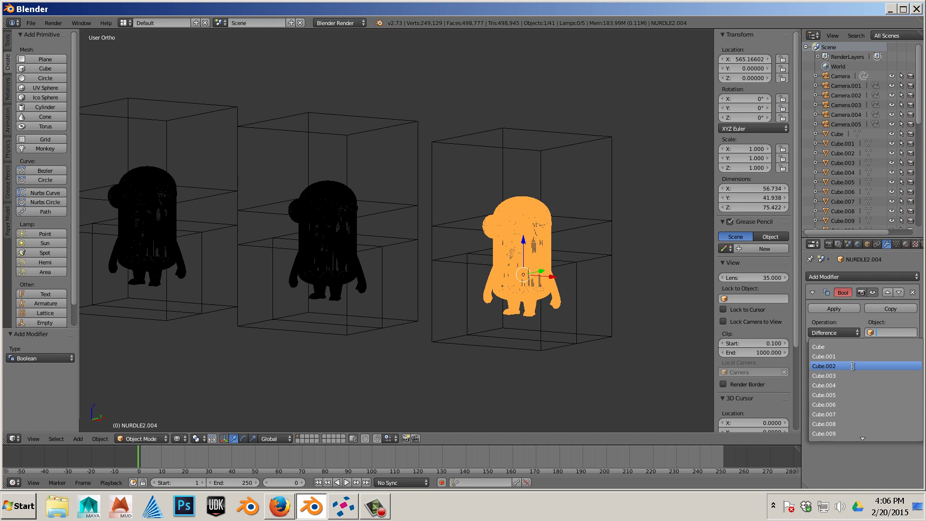
pyautogui.scroll(-5, 845, 427)
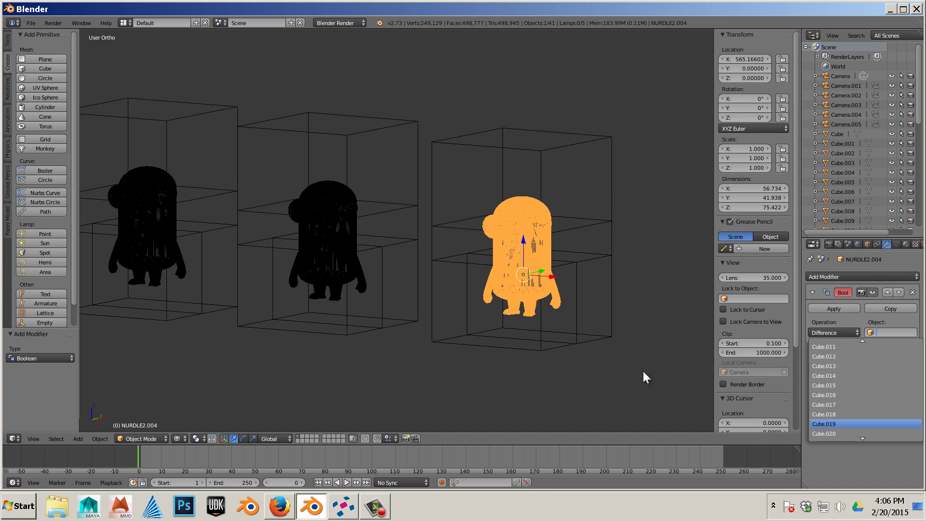
pyautogui.press('Return')
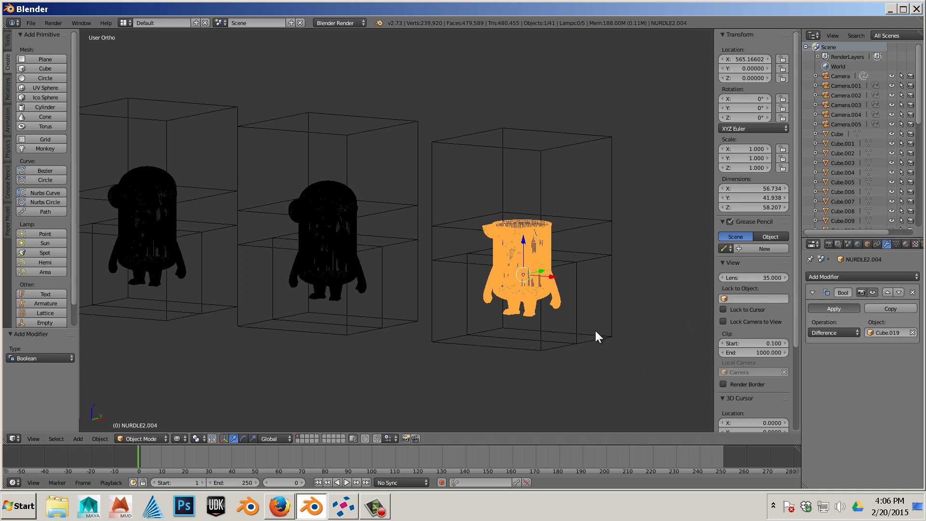
# Apply a second Difference Boolean to NURDLE2.004 using Cube.017 as the cutter
pyautogui.rightClick(598, 334)
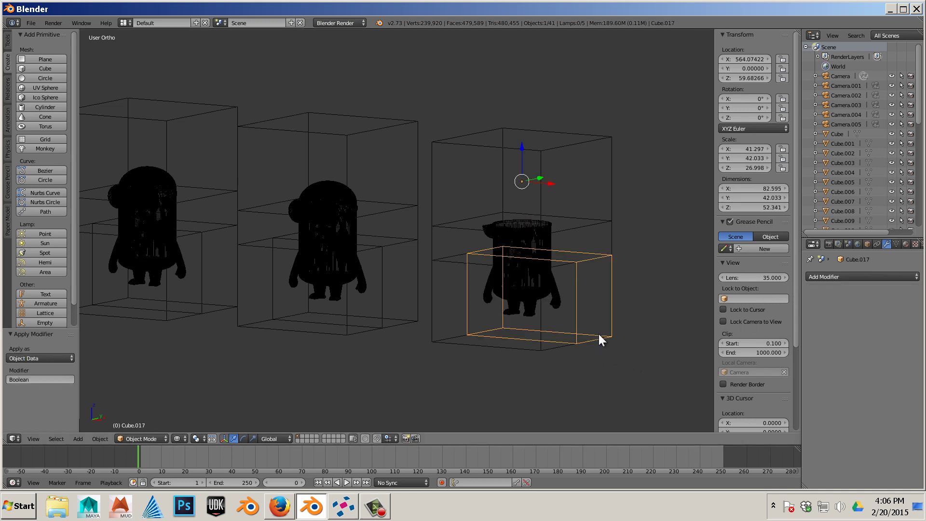
pyautogui.rightClick(556, 296)
pyautogui.click(826, 279)
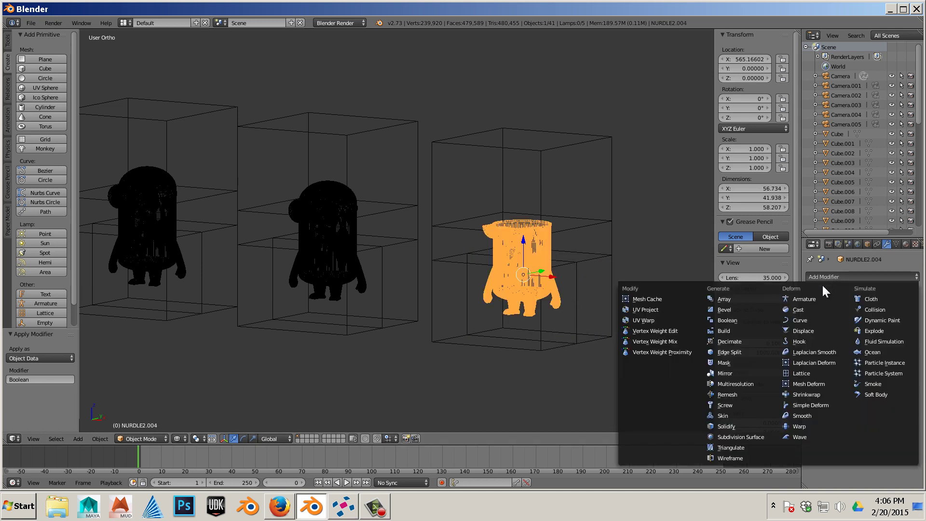
pyautogui.click(731, 322)
pyautogui.click(834, 334)
pyautogui.click(841, 304)
pyautogui.click(892, 333)
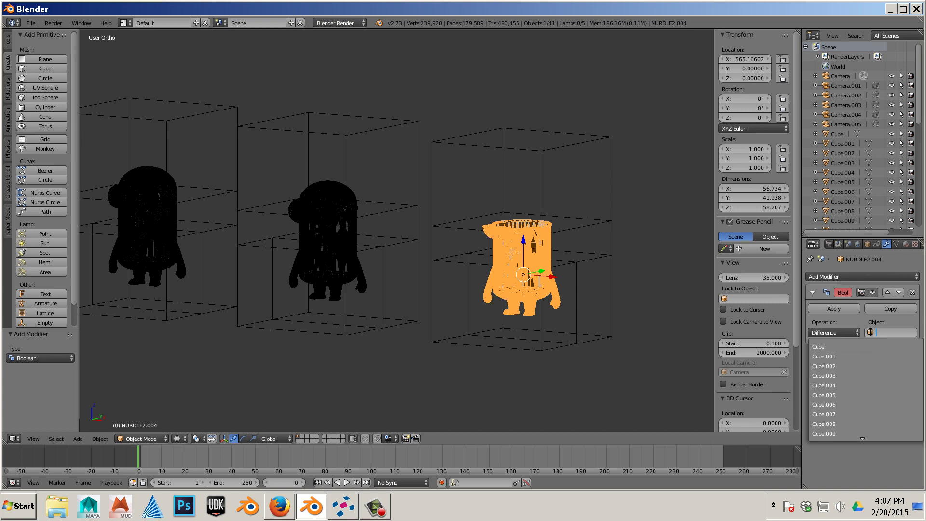
pyautogui.scroll(-7, 843, 406)
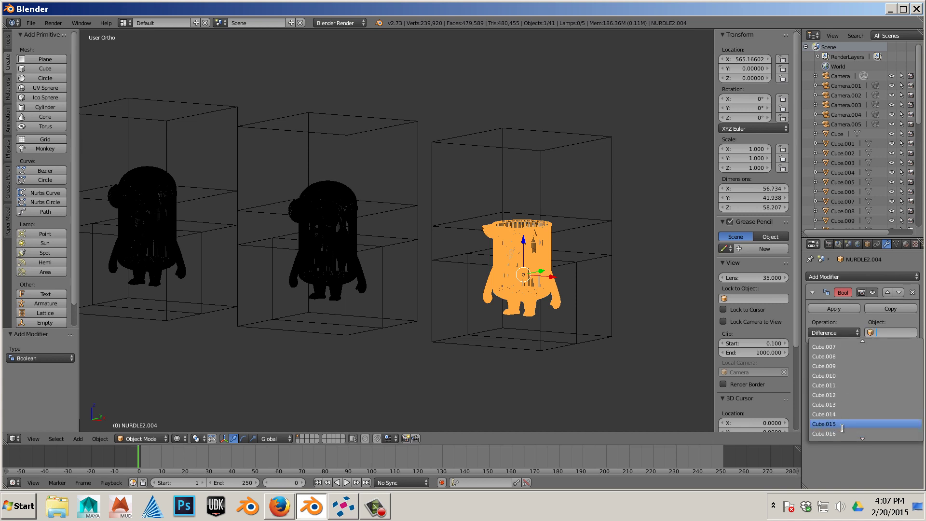
pyautogui.scroll(-1, 843, 428)
pyautogui.scroll(-1, 841, 423)
pyautogui.click(840, 424)
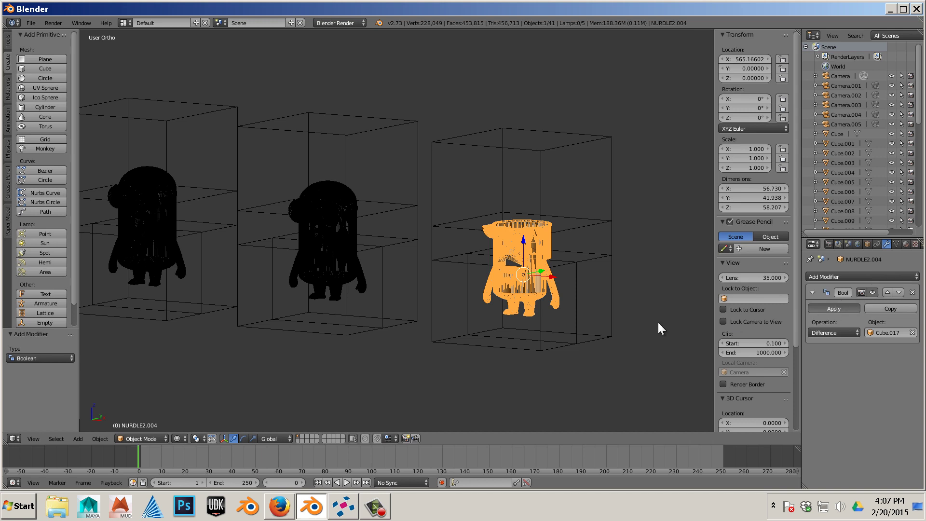
pyautogui.click(835, 309)
# Apply a Cube.016 Difference Boolean to NURDLE2.004, then deselect and pan to the middle minions
pyautogui.rightClick(557, 350)
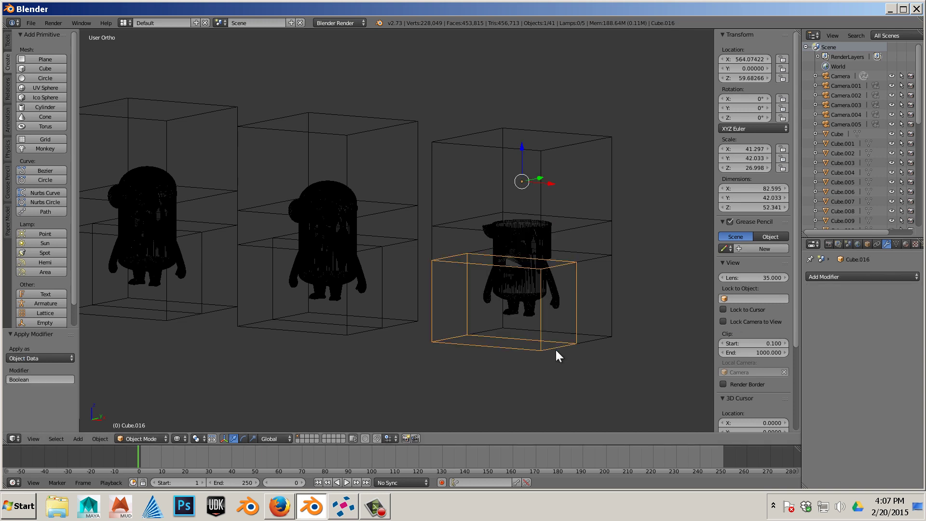
pyautogui.rightClick(530, 291)
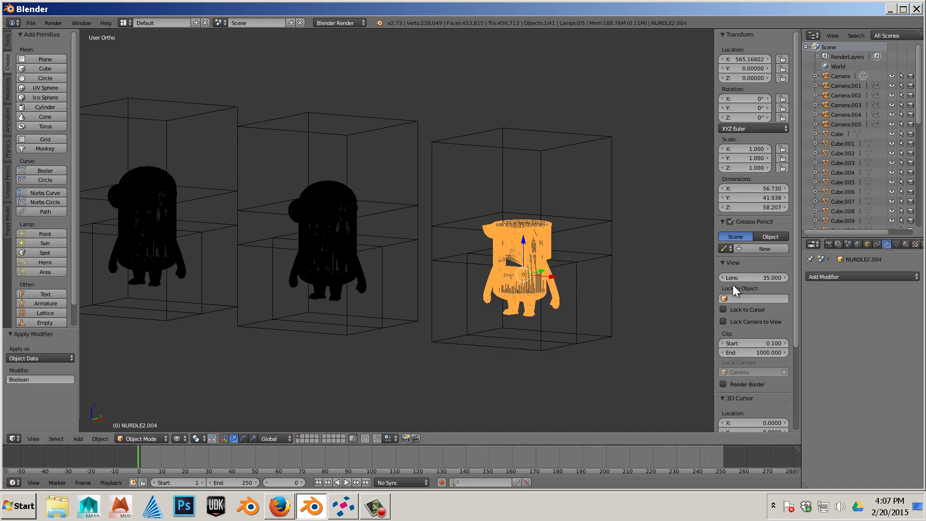
pyautogui.click(861, 277)
pyautogui.click(727, 320)
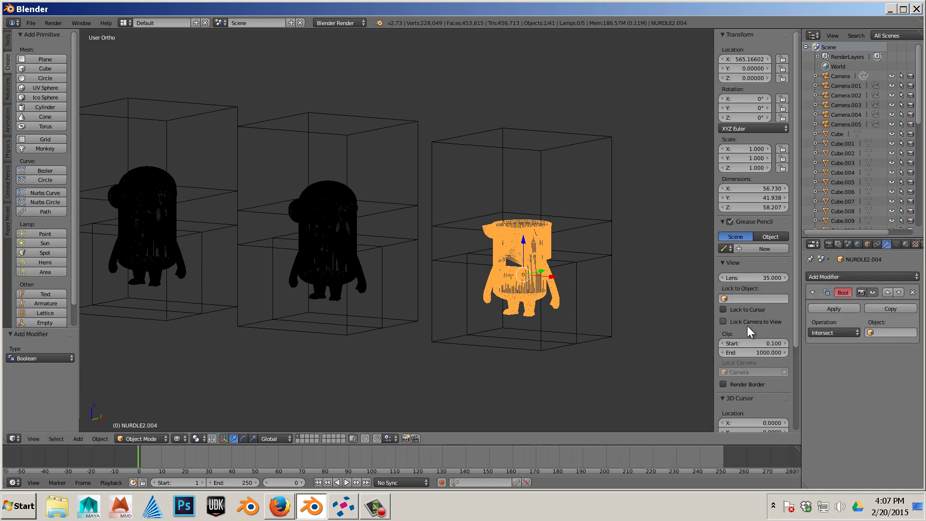
pyautogui.click(835, 332)
pyautogui.click(832, 299)
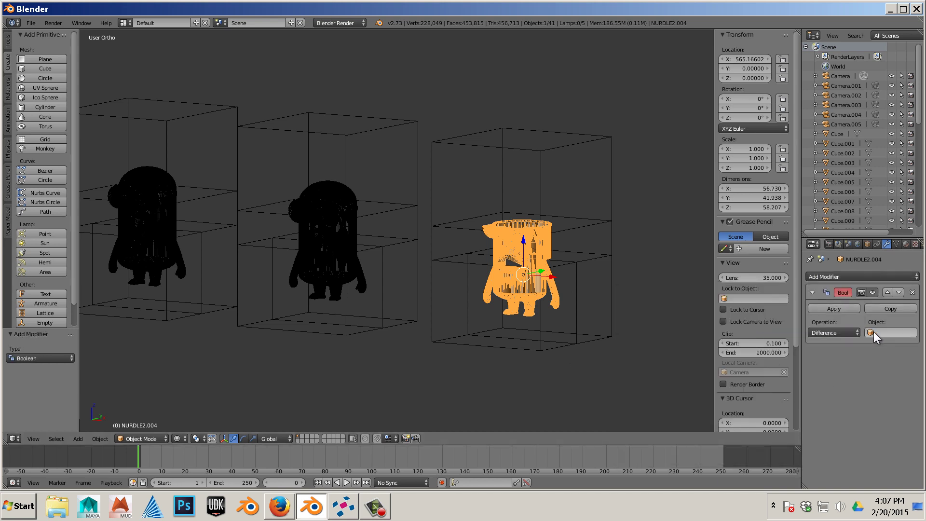
pyautogui.click(892, 332)
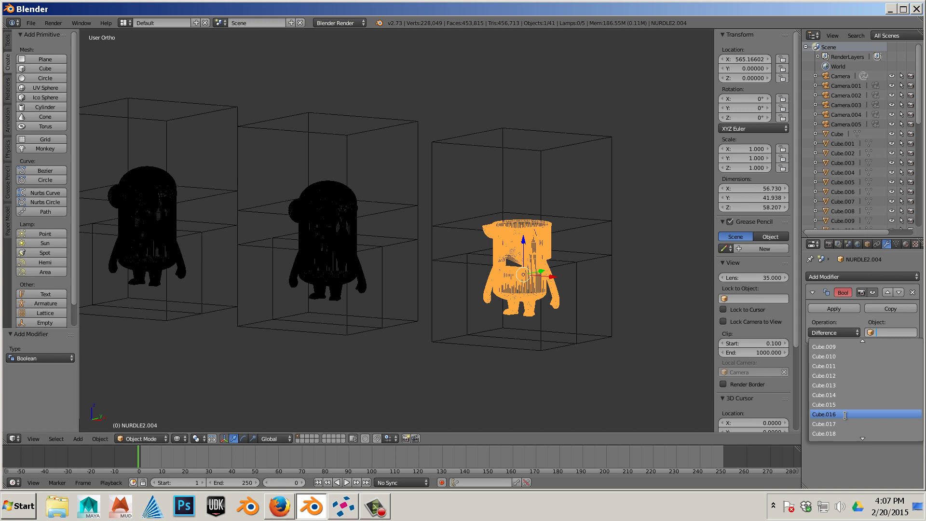
pyautogui.press('Return')
pyautogui.click(830, 308)
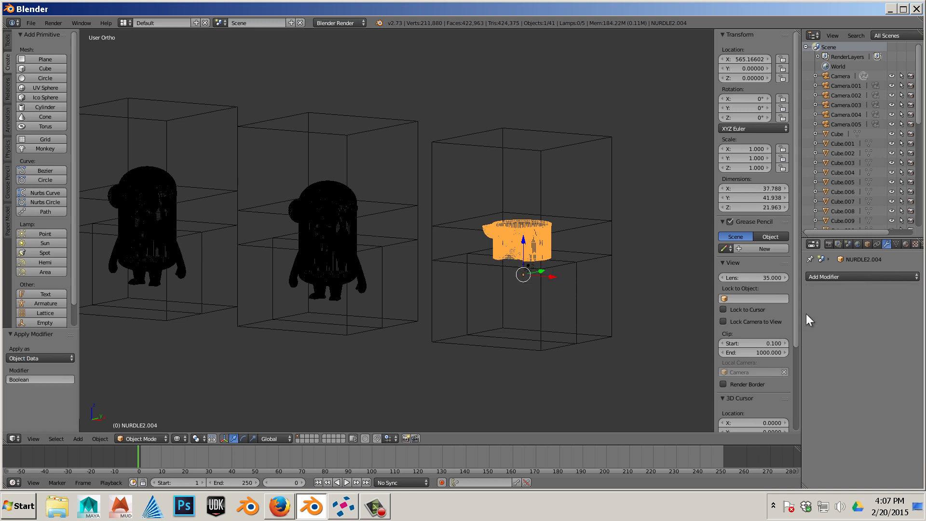
pyautogui.press('a')
pyautogui.press('a')
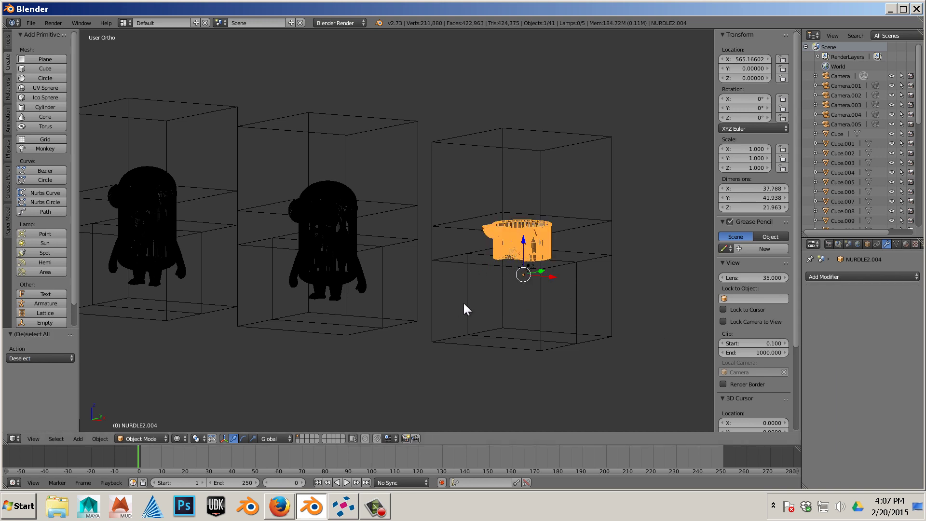
pyautogui.keyDown('shift'); pyautogui.moveTo(390, 301); pyautogui.dragTo(415, 316, button='middle'); pyautogui.keyUp('shift')
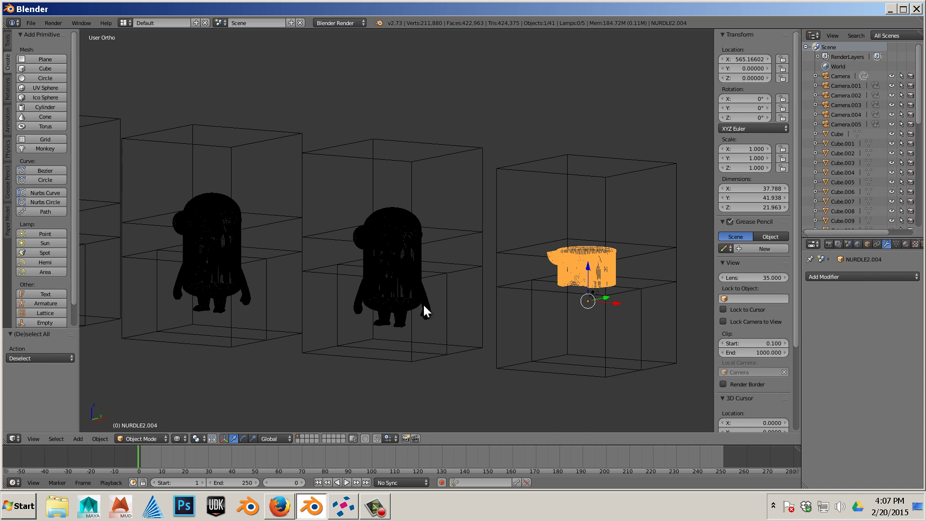
# Give the middle minion NURDLE2.003 a Difference Boolean with Cube.014 as the cutter
pyautogui.rightClick(423, 304)
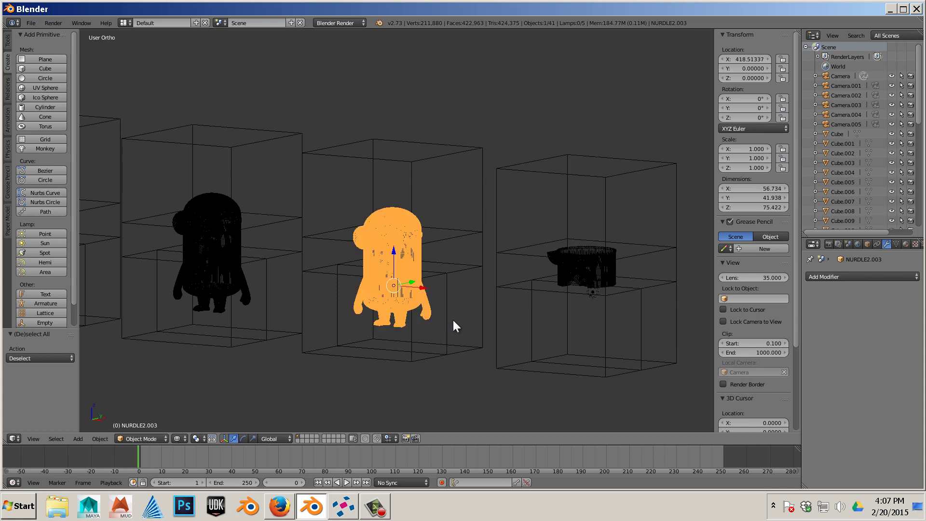
pyautogui.rightClick(477, 348)
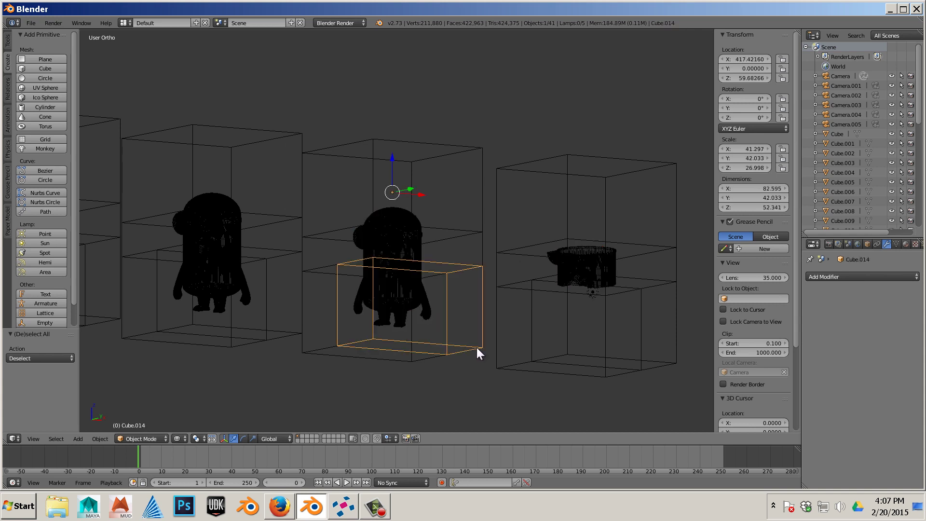
pyautogui.rightClick(398, 305)
pyautogui.click(833, 276)
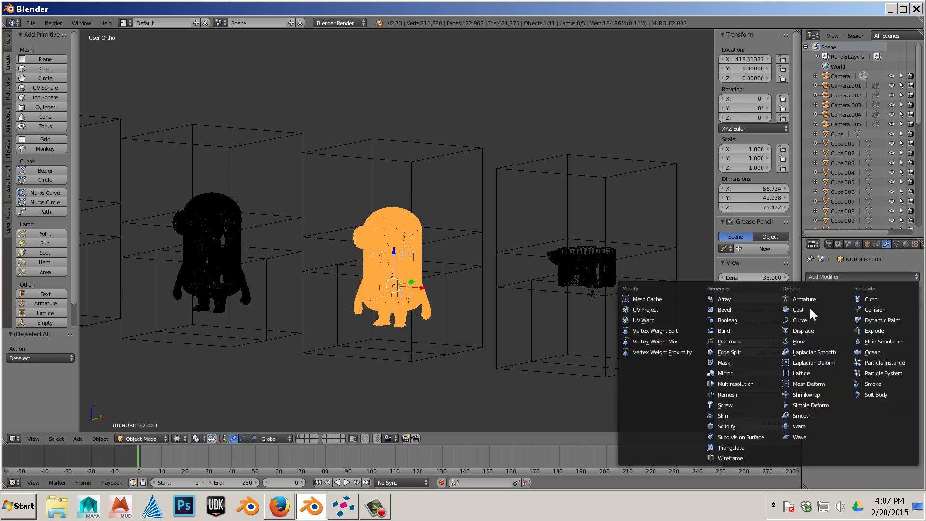
pyautogui.click(753, 323)
pyautogui.click(835, 299)
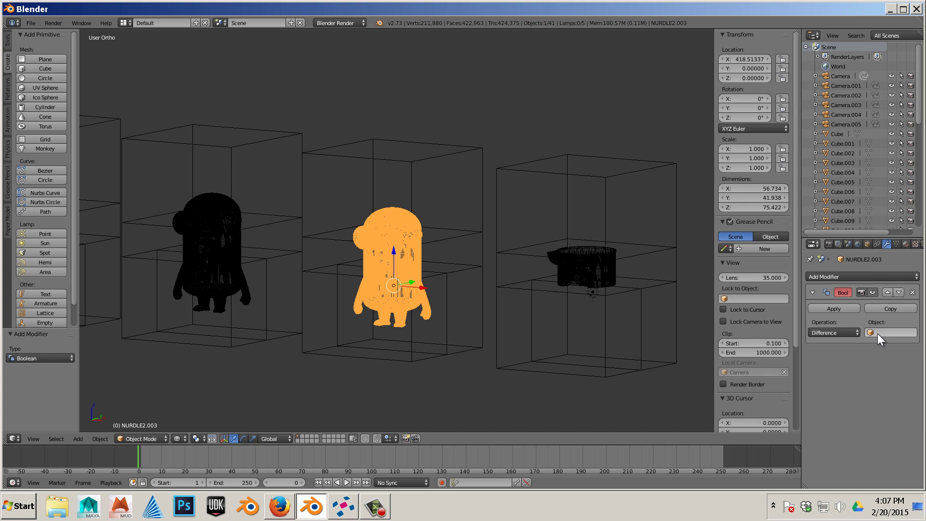
pyautogui.click(890, 334)
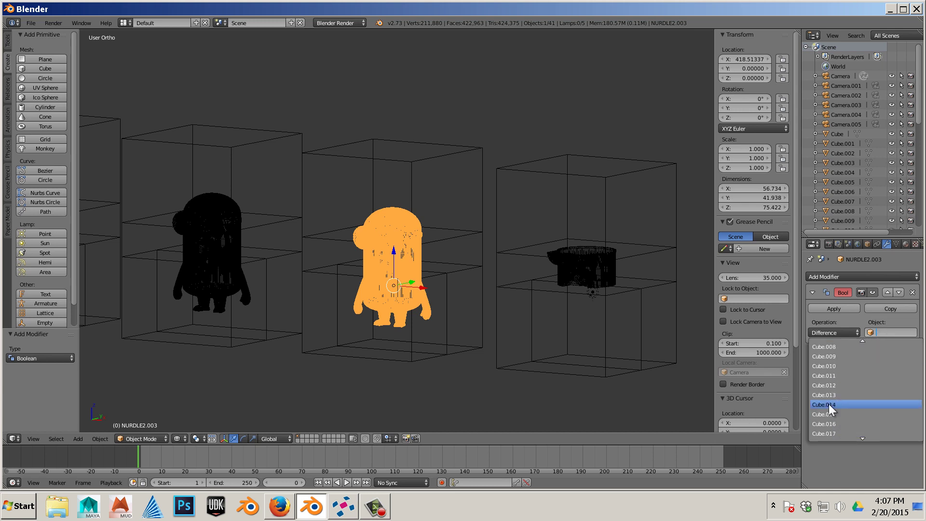
pyautogui.press('Return')
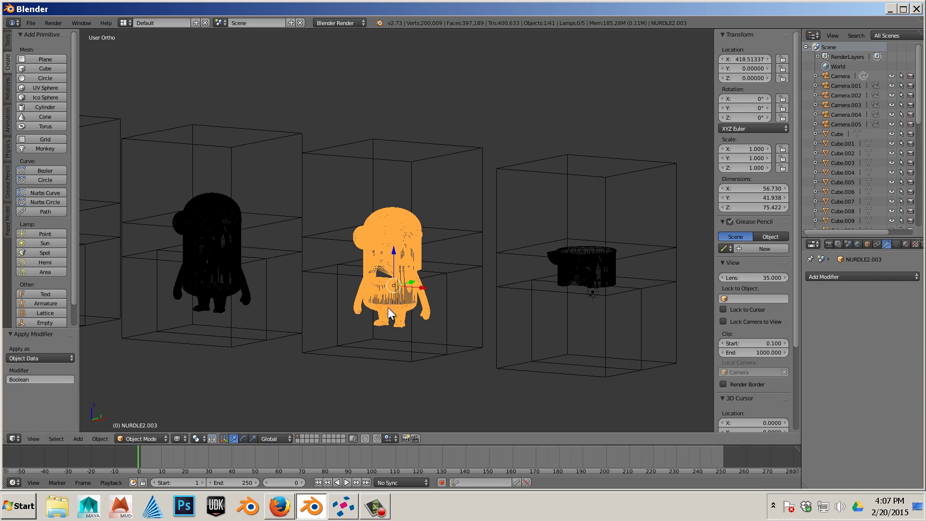
# Apply a Difference Boolean to NURDLE2.003 with the lower box Cube.015 as the cutter
pyautogui.rightClick(391, 352)
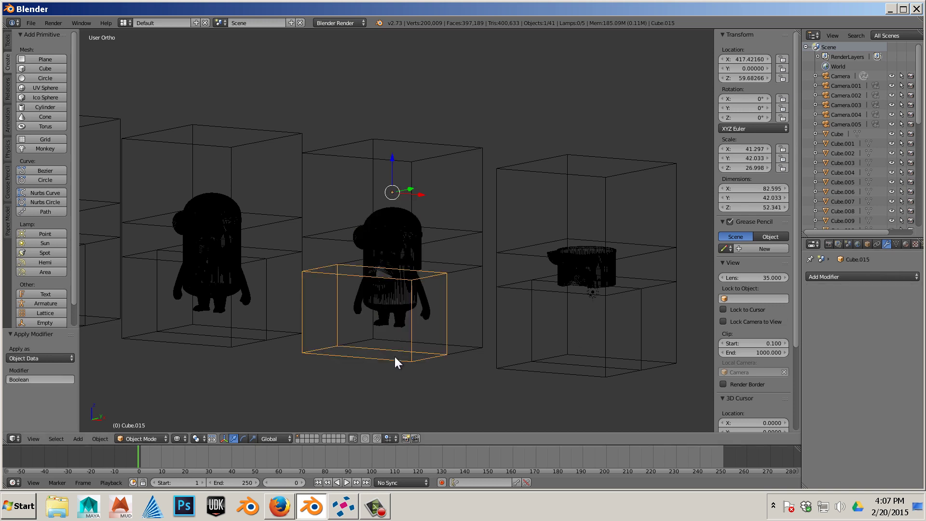
pyautogui.rightClick(415, 233)
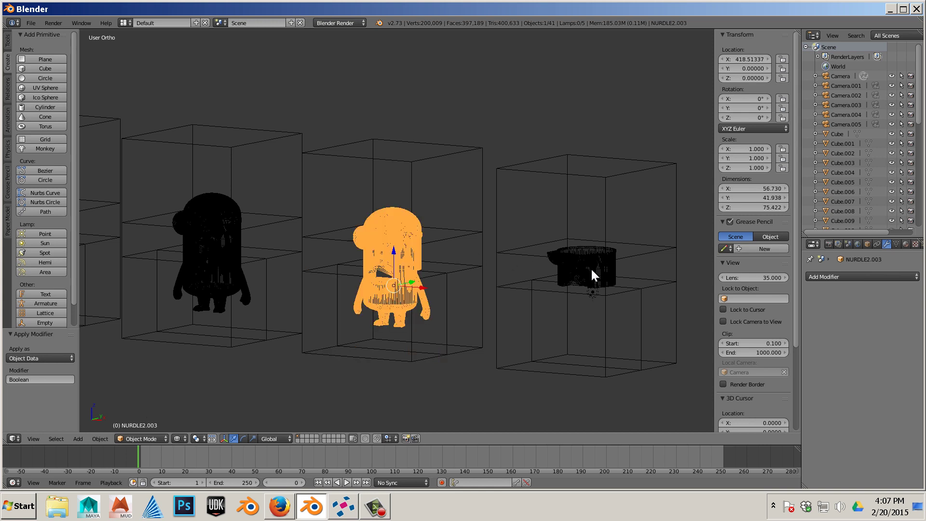
pyautogui.click(842, 276)
pyautogui.click(730, 321)
pyautogui.click(833, 332)
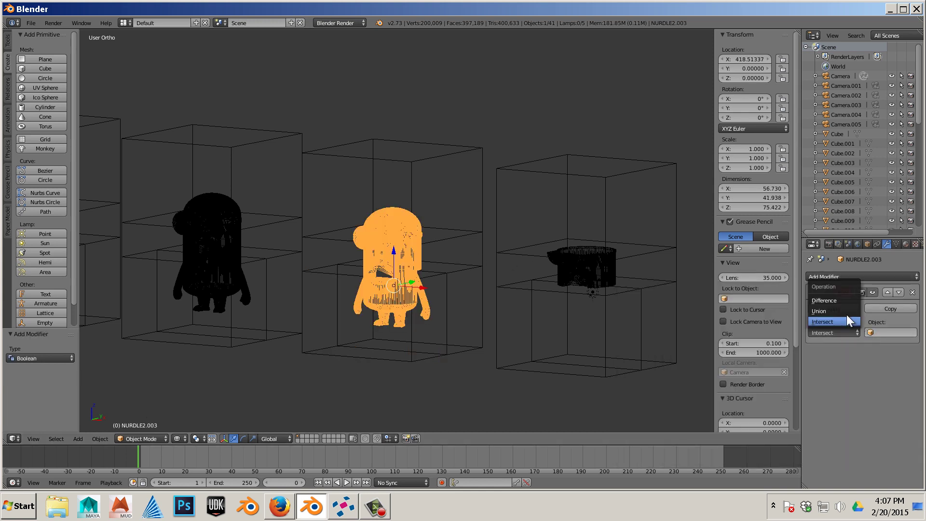
pyautogui.click(833, 319)
pyautogui.click(892, 332)
pyautogui.scroll(-6, 845, 405)
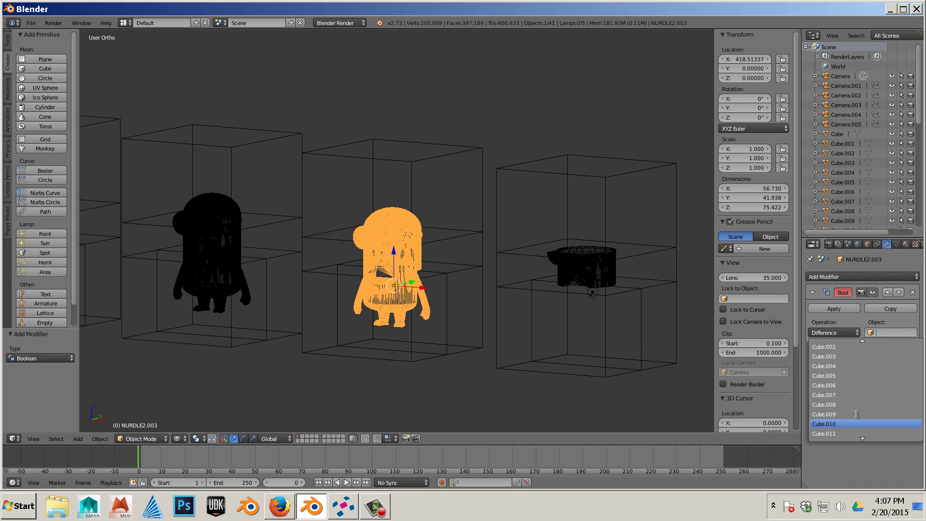
pyautogui.click(845, 434)
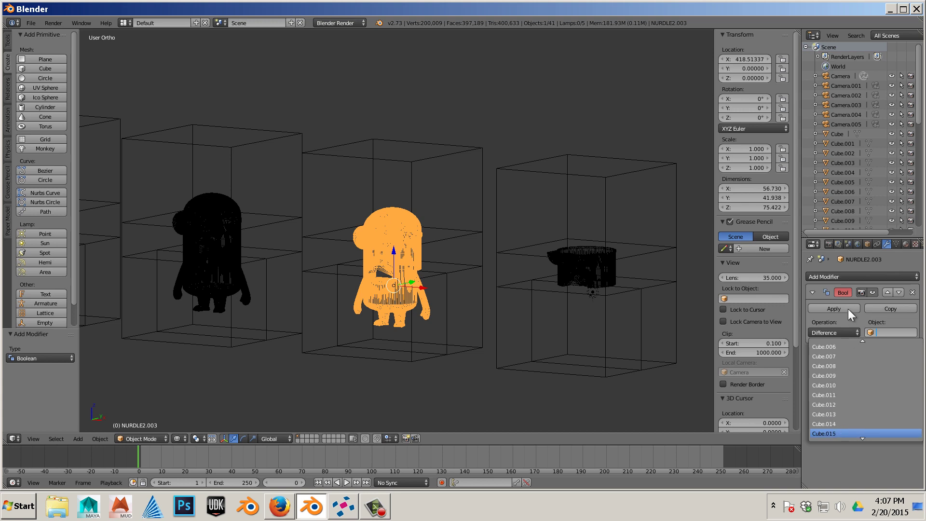
pyautogui.click(835, 309)
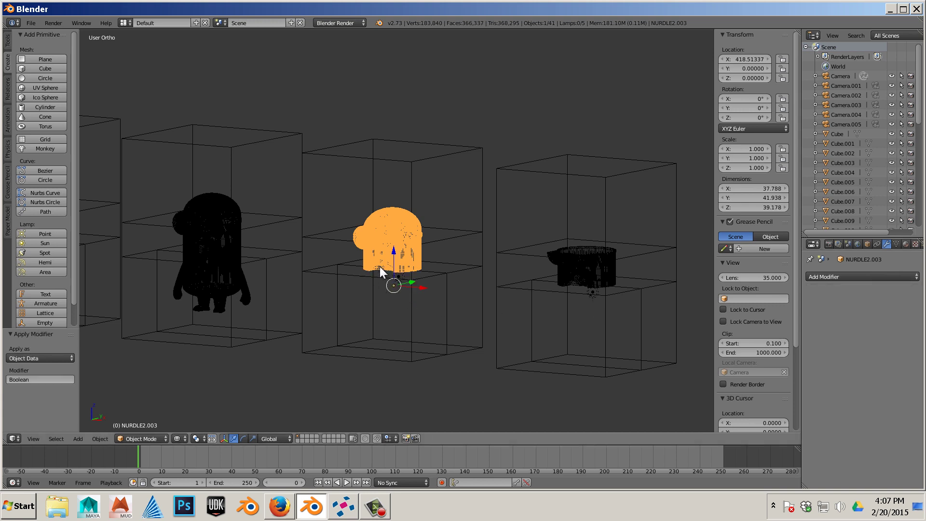
# Apply a Cube.013 Difference Boolean to NURDLE2.003, then pan to the minions on the left
pyautogui.rightClick(487, 247)
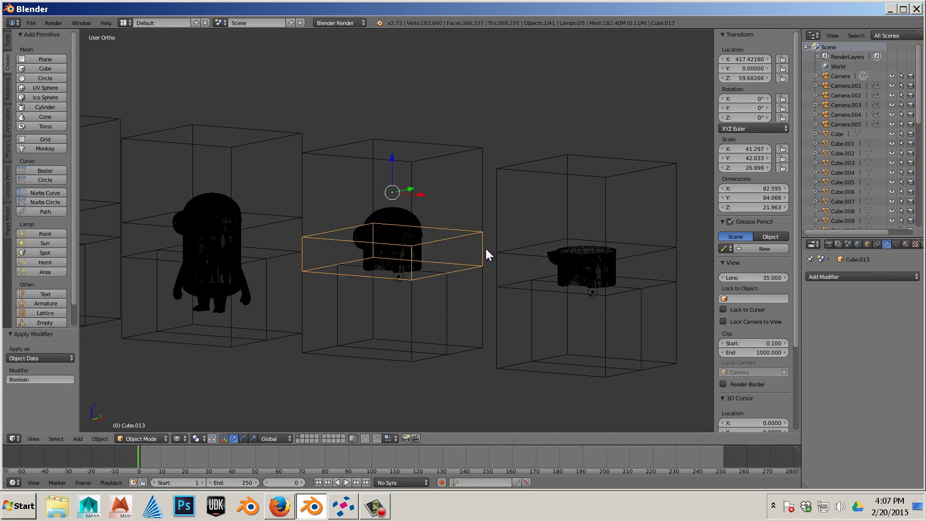
pyautogui.rightClick(406, 217)
pyautogui.click(840, 277)
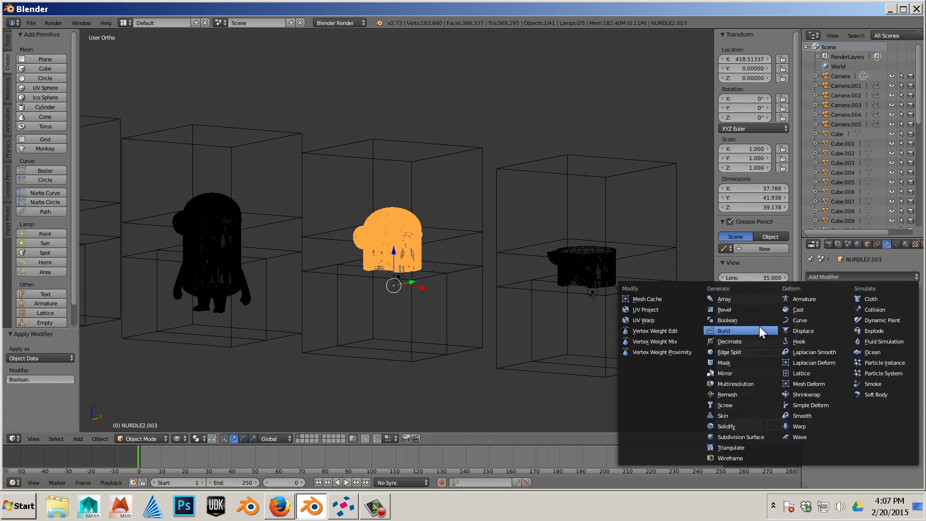
pyautogui.click(731, 319)
pyautogui.click(836, 332)
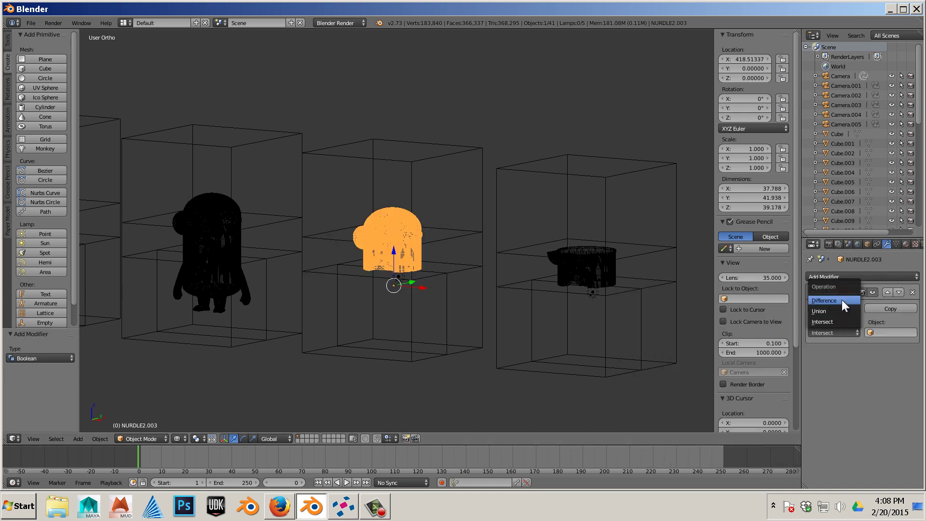
pyautogui.click(842, 300)
pyautogui.click(893, 333)
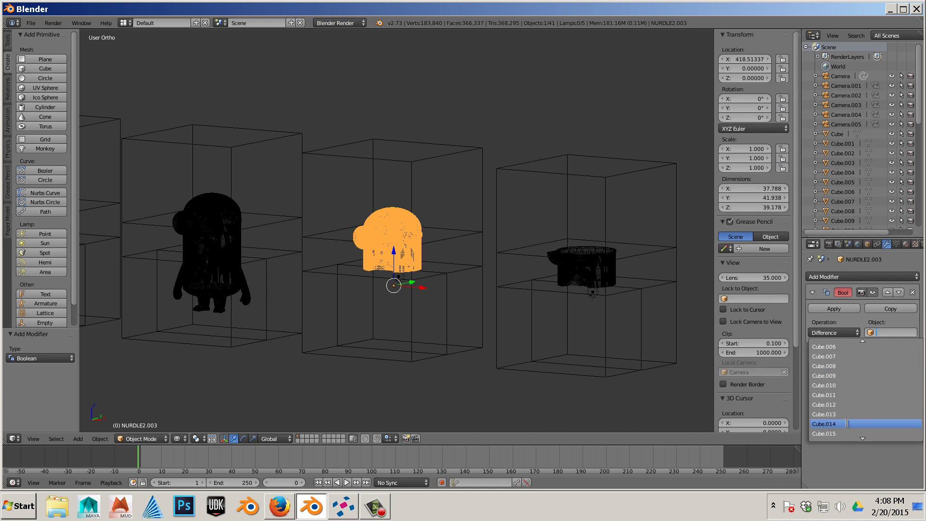
pyautogui.click(846, 414)
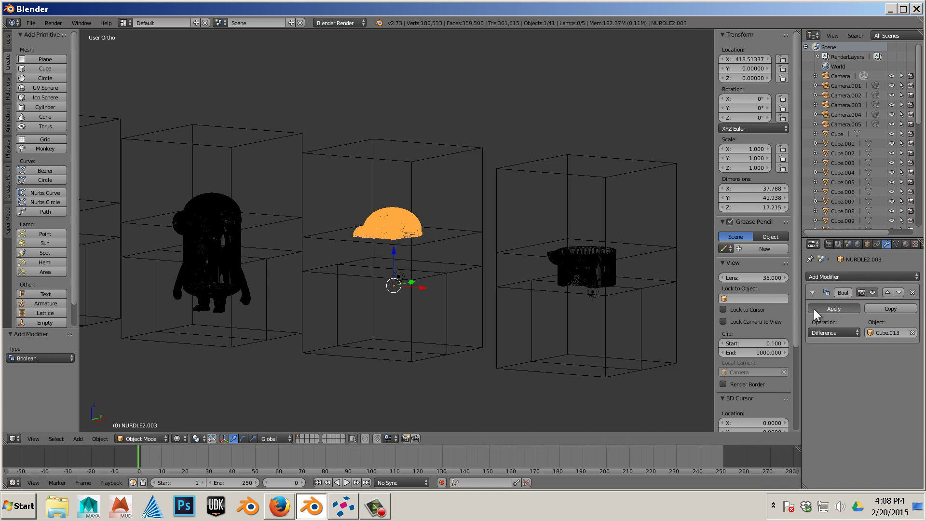
pyautogui.click(832, 309)
pyautogui.keyDown('shift'); pyautogui.moveTo(248, 290); pyautogui.dragTo(343, 303, button='middle'); pyautogui.keyUp('shift')
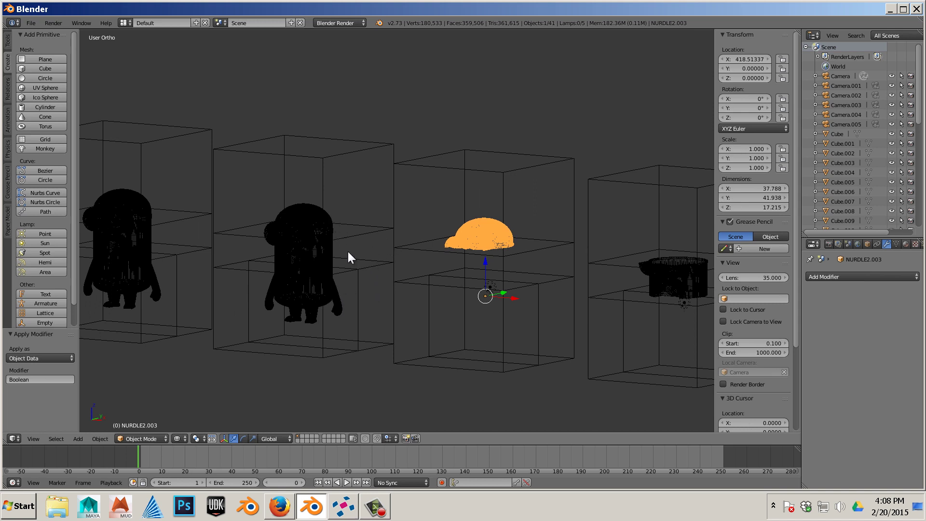
# Give minion copy NURDLE2.002 a Difference Boolean with Cube.010 as the cutter
pyautogui.rightClick(334, 254)
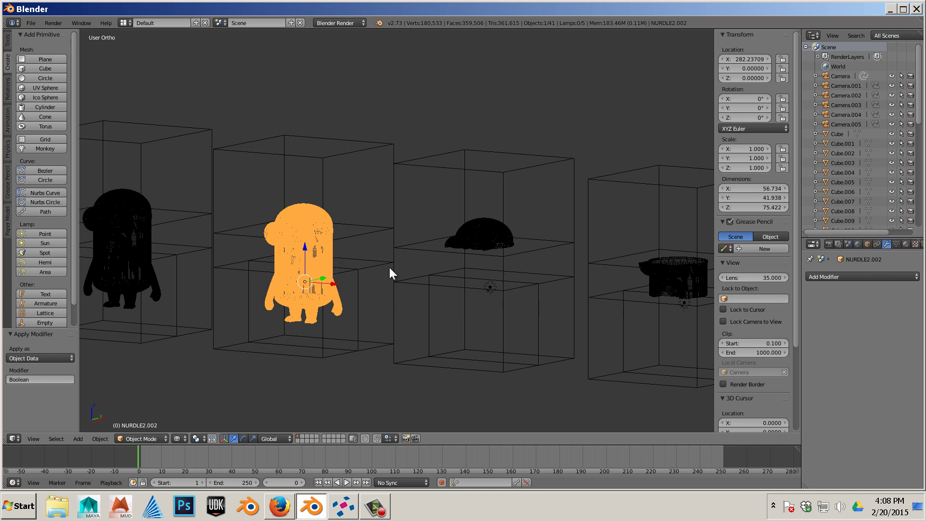
pyautogui.rightClick(393, 249)
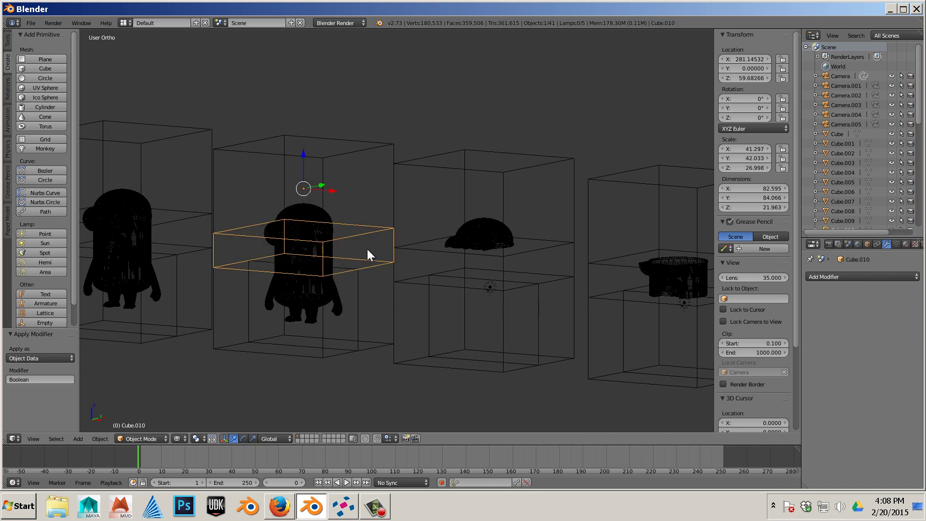
pyautogui.rightClick(329, 252)
pyautogui.click(831, 278)
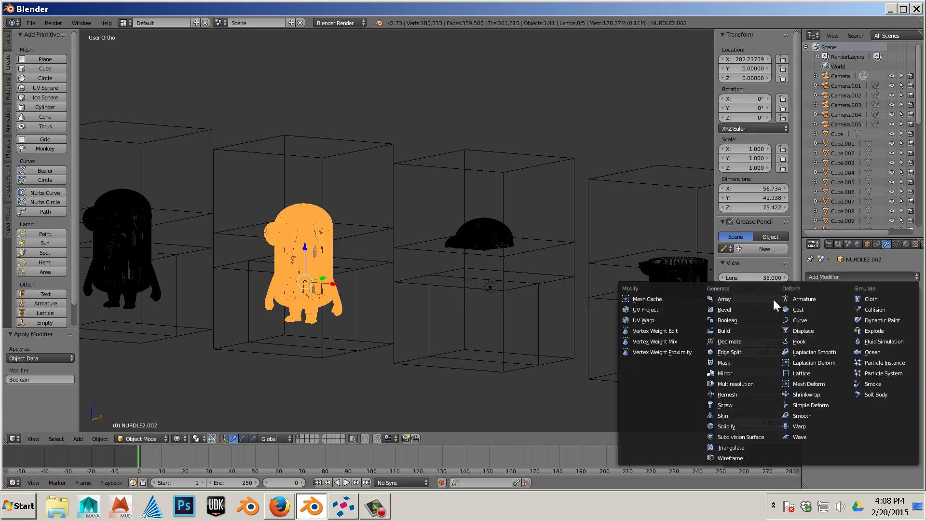
pyautogui.click(751, 319)
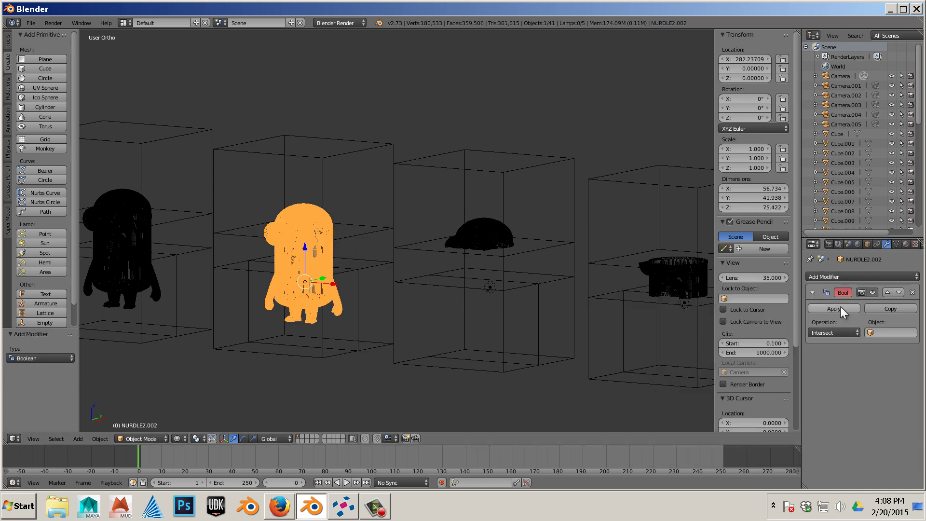
pyautogui.click(834, 333)
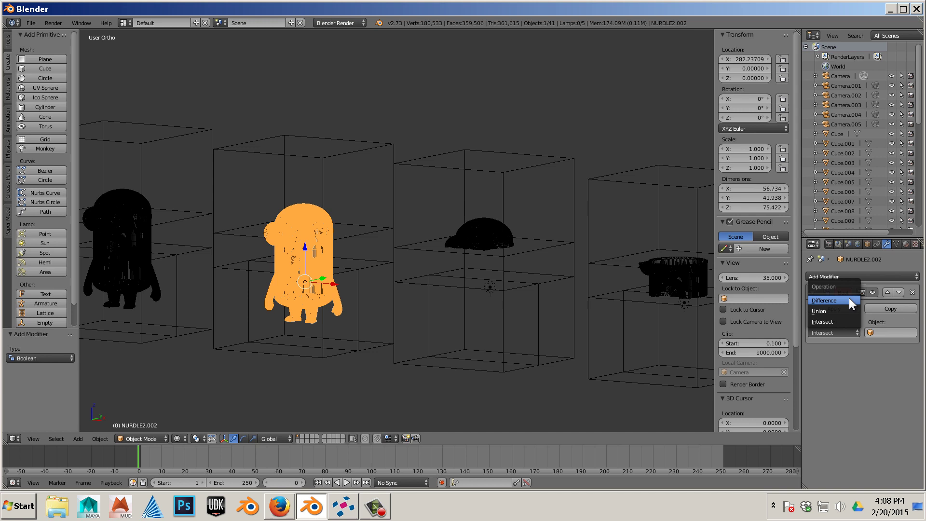
pyautogui.click(850, 298)
pyautogui.click(890, 332)
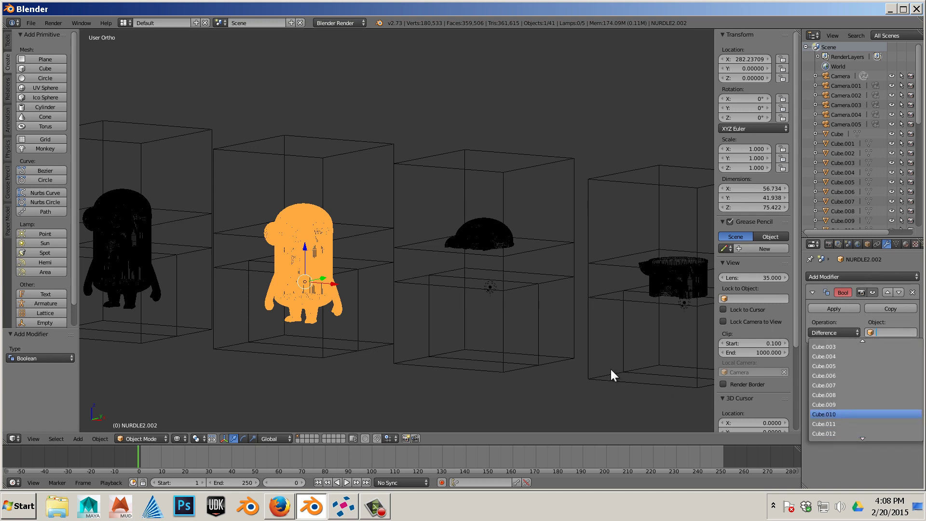
pyautogui.press('Return')
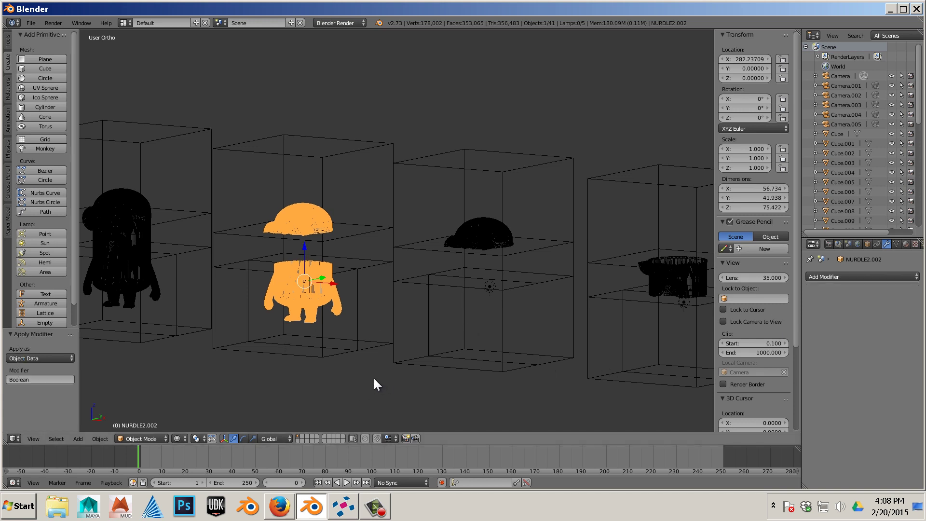
# Apply a second Difference Boolean to NURDLE2.002 using Cube.009 as the cutter
pyautogui.rightClick(378, 343)
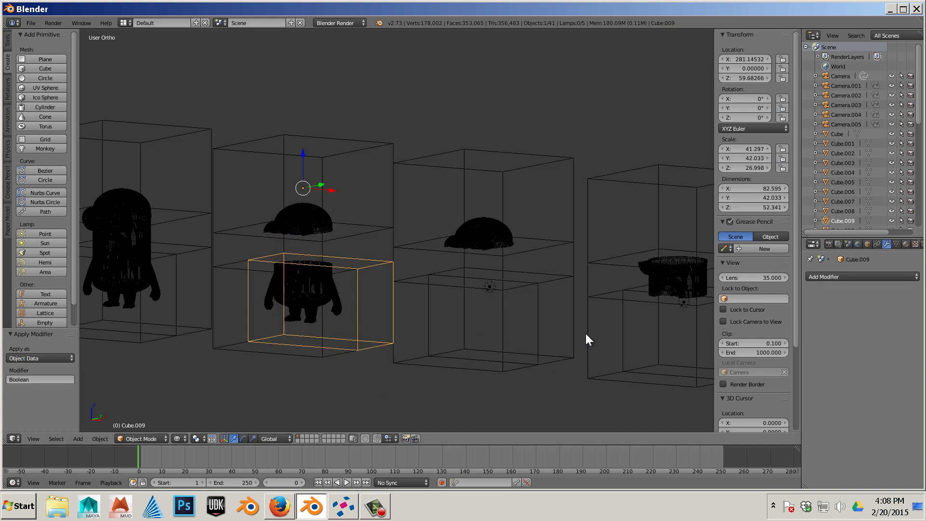
pyautogui.rightClick(323, 289)
pyautogui.rightClick(339, 301)
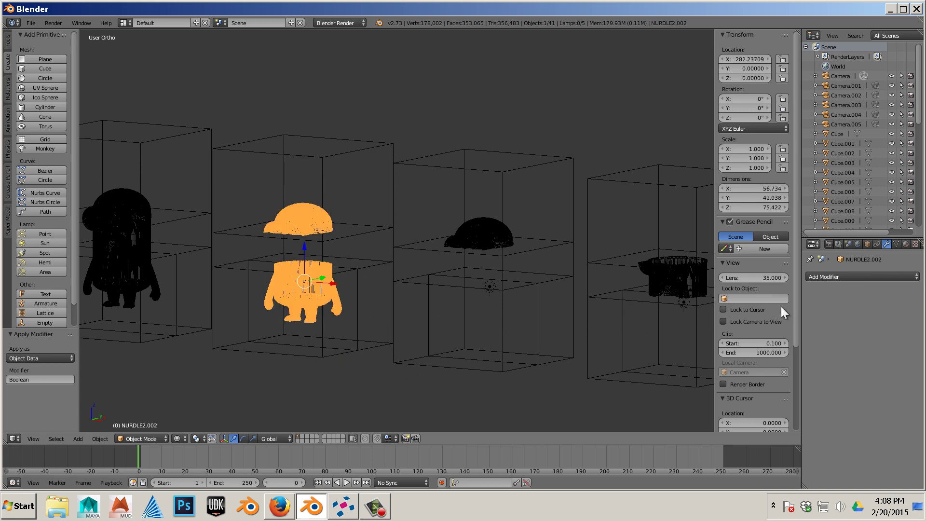
pyautogui.click(844, 277)
pyautogui.click(760, 321)
pyautogui.click(840, 333)
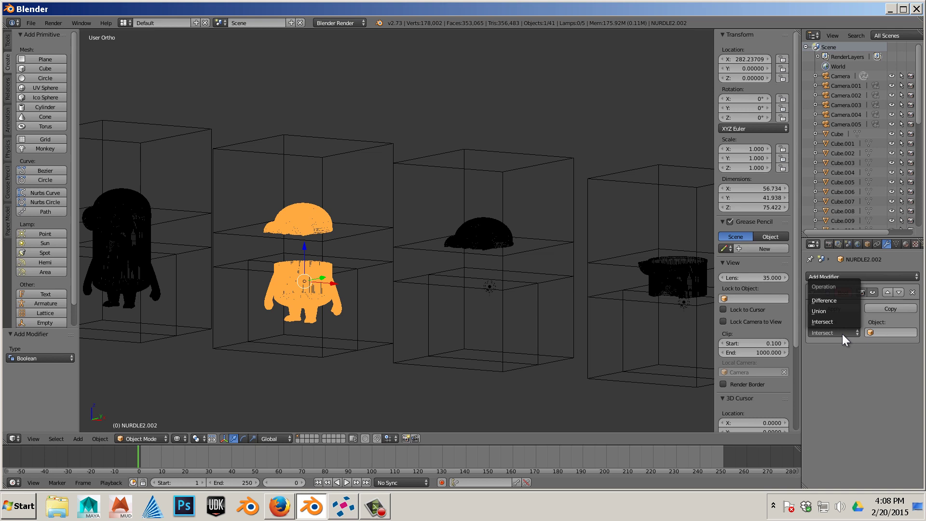
pyautogui.click(841, 297)
pyautogui.click(891, 332)
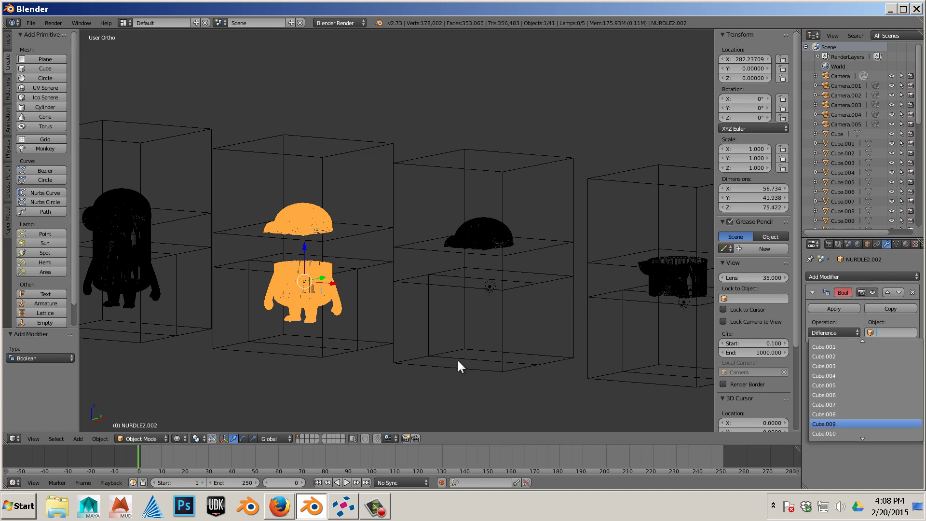
pyautogui.press('Return')
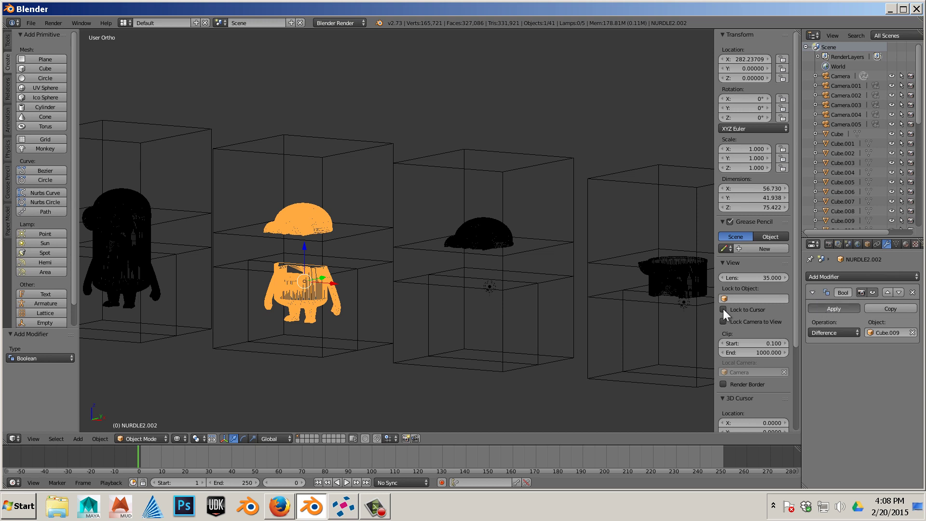
pyautogui.click(834, 309)
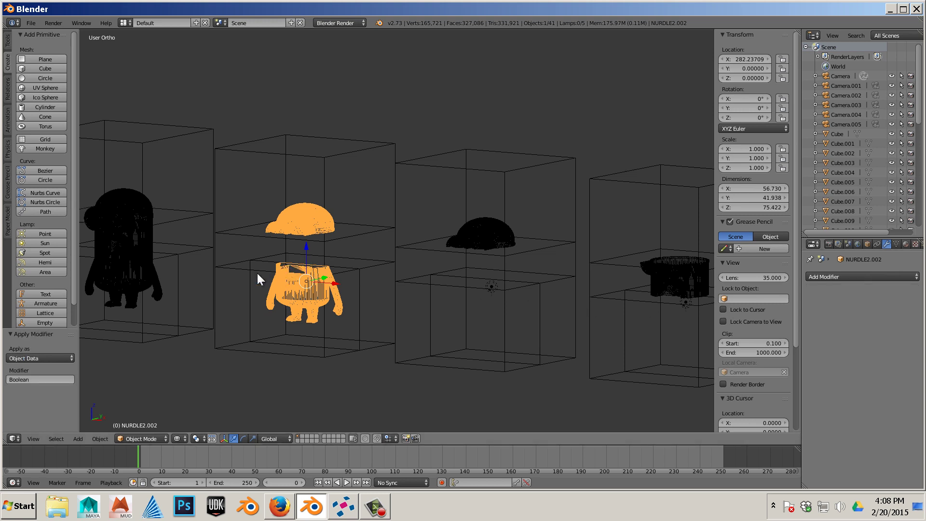
pyautogui.scroll(-2, 258, 273)
pyautogui.scroll(-1, 290, 277)
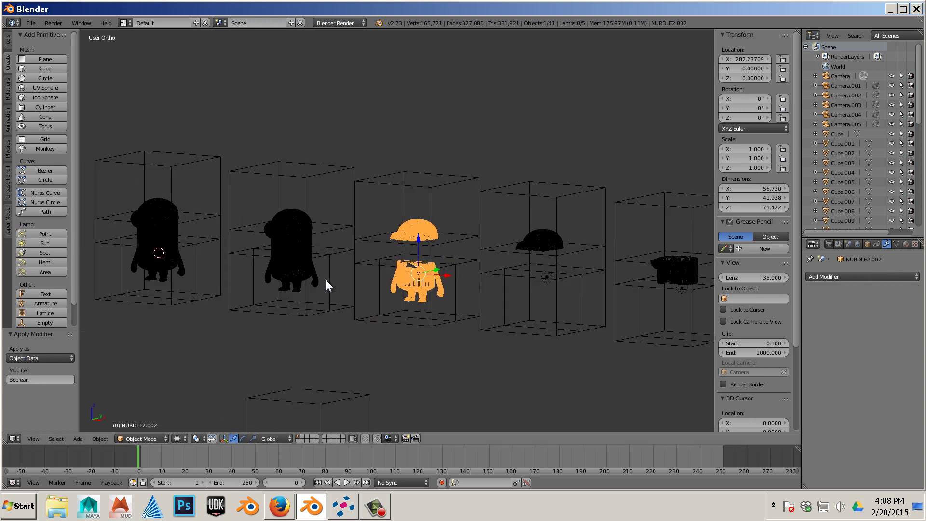
# Select minion NURDLE2.001 and remove an accidentally added Bevel modifier
pyautogui.rightClick(309, 247)
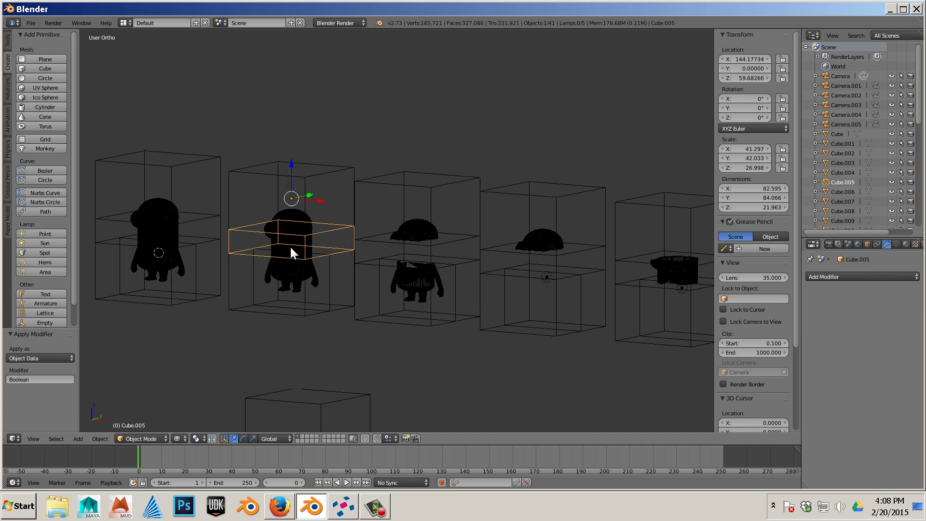
pyautogui.rightClick(291, 246)
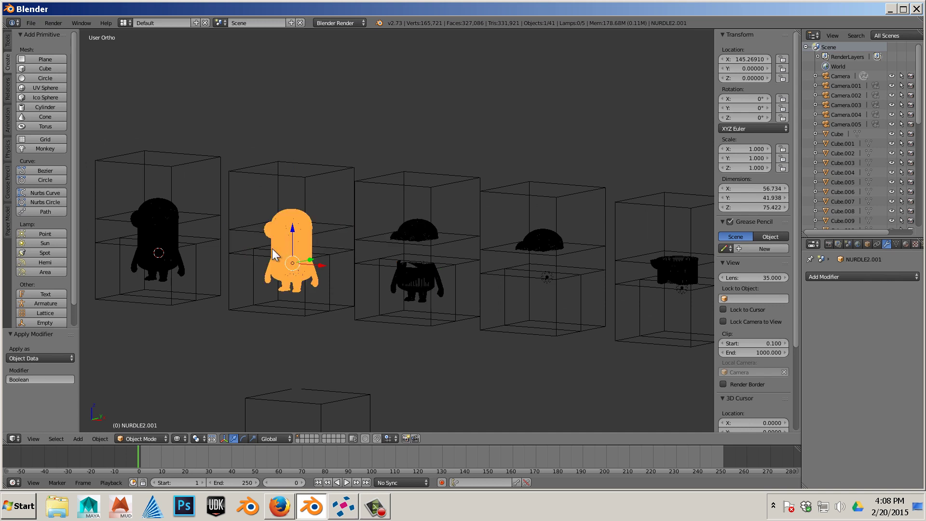
pyautogui.rightClick(229, 241)
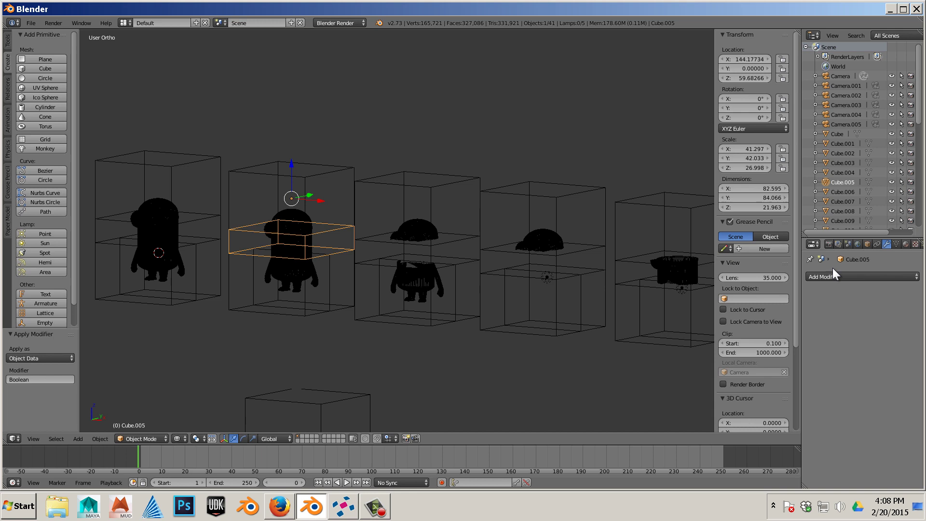
pyautogui.rightClick(315, 283)
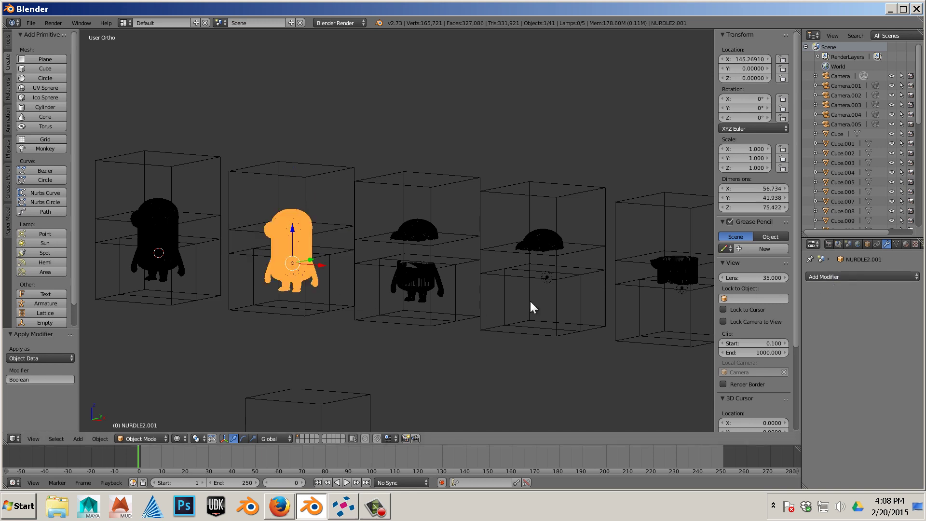
pyautogui.click(848, 277)
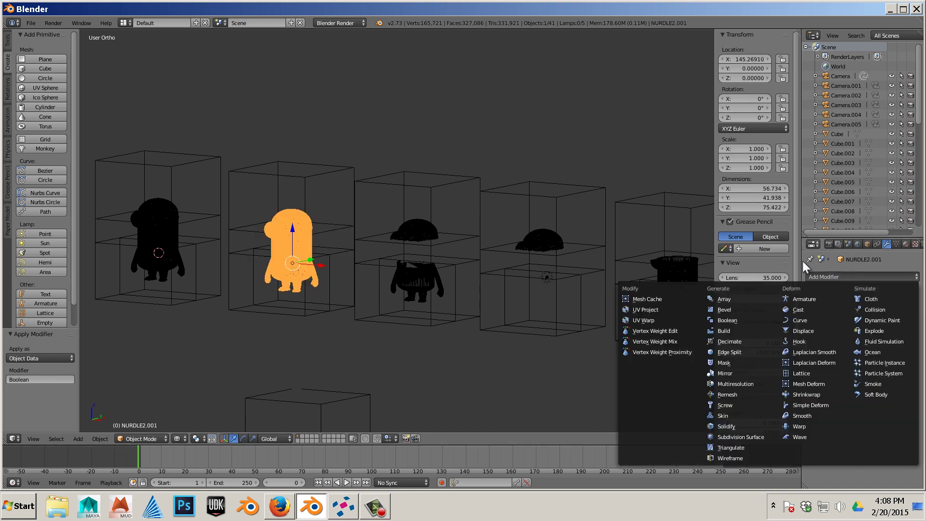
pyautogui.click(732, 314)
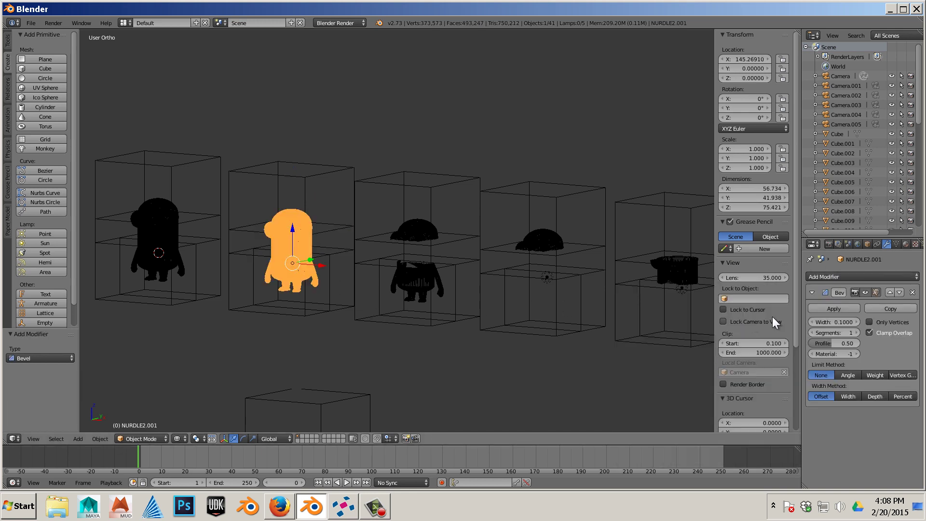
pyautogui.click(917, 293)
# Give NURDLE2.001 a Difference Boolean with Cube.005 as the cutter, then select Cube.007
pyautogui.click(862, 276)
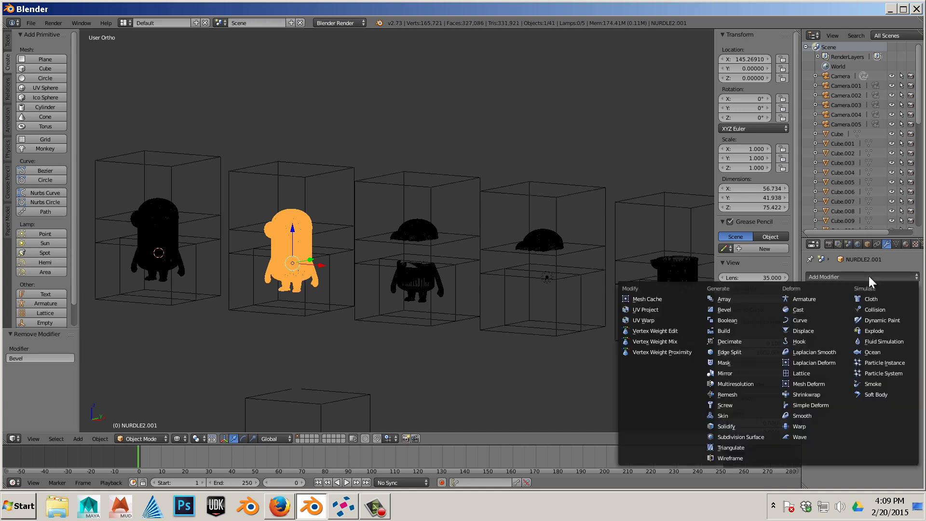
pyautogui.click(751, 319)
pyautogui.click(833, 332)
pyautogui.click(823, 301)
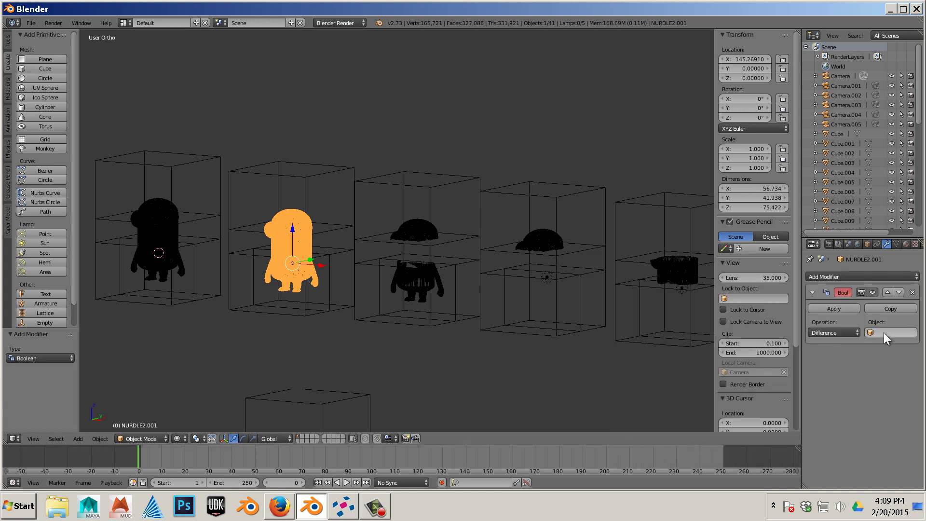
pyautogui.click(884, 332)
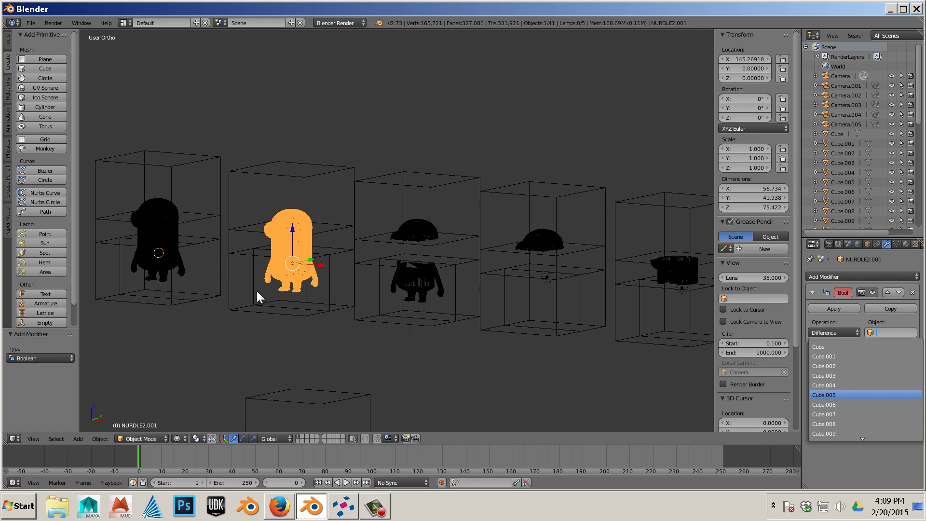
pyautogui.click(843, 395)
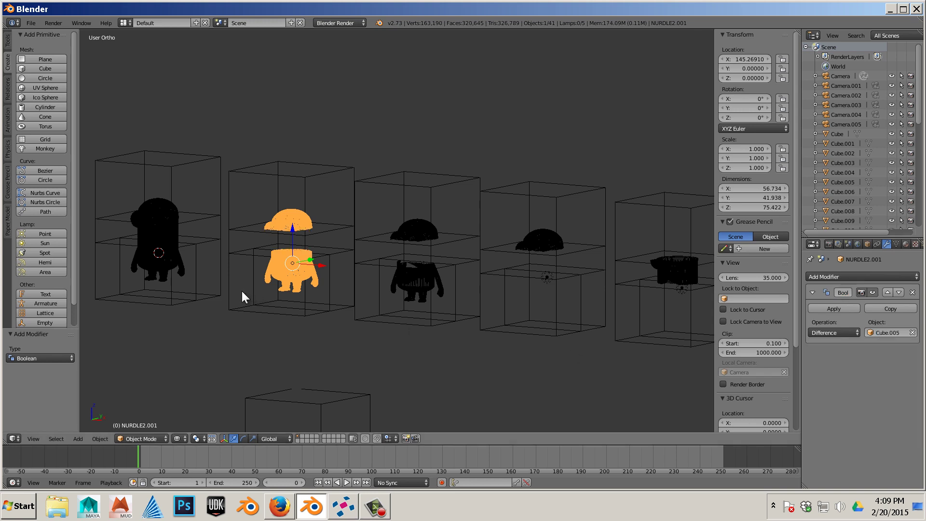
pyautogui.rightClick(277, 316)
pyautogui.rightClick(295, 257)
# Add a Boolean Difference modifier to NURDLE2.001 using Cube.007 as the cutter
pyautogui.rightClick(262, 311)
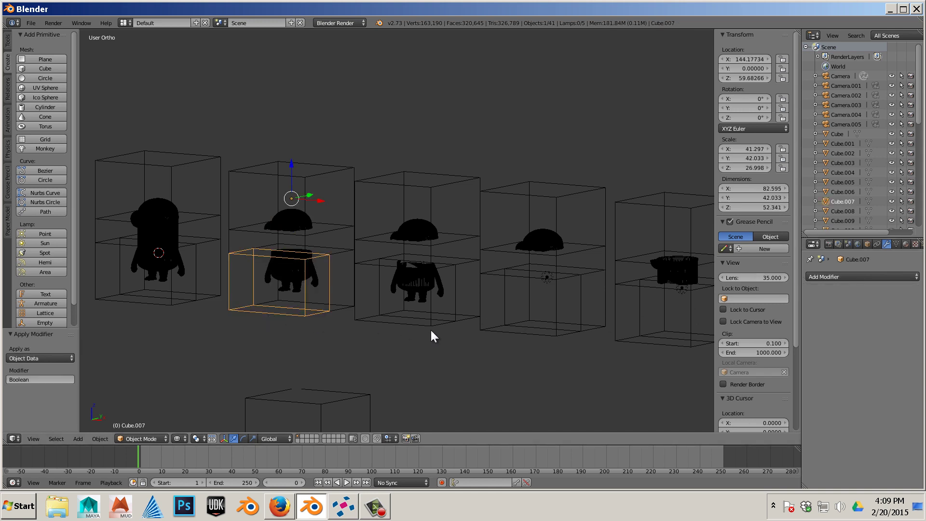
pyautogui.rightClick(291, 285)
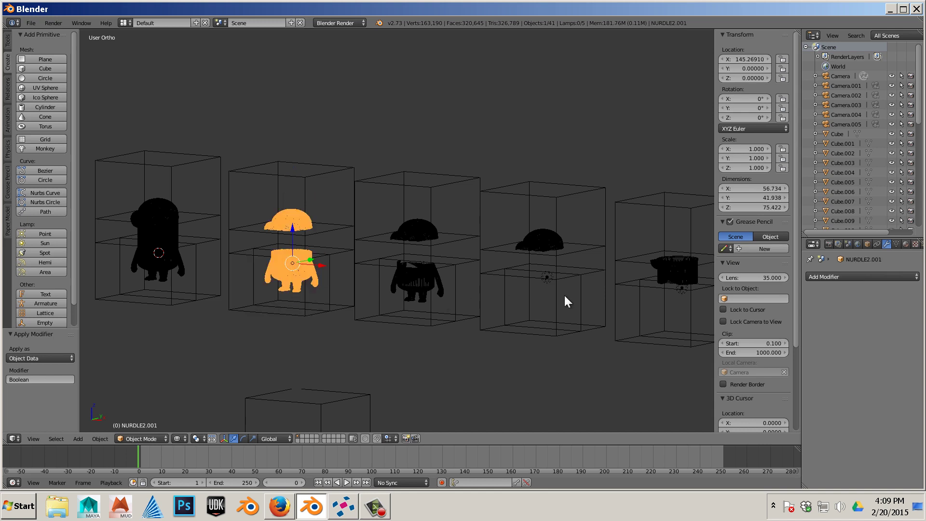
pyautogui.click(829, 279)
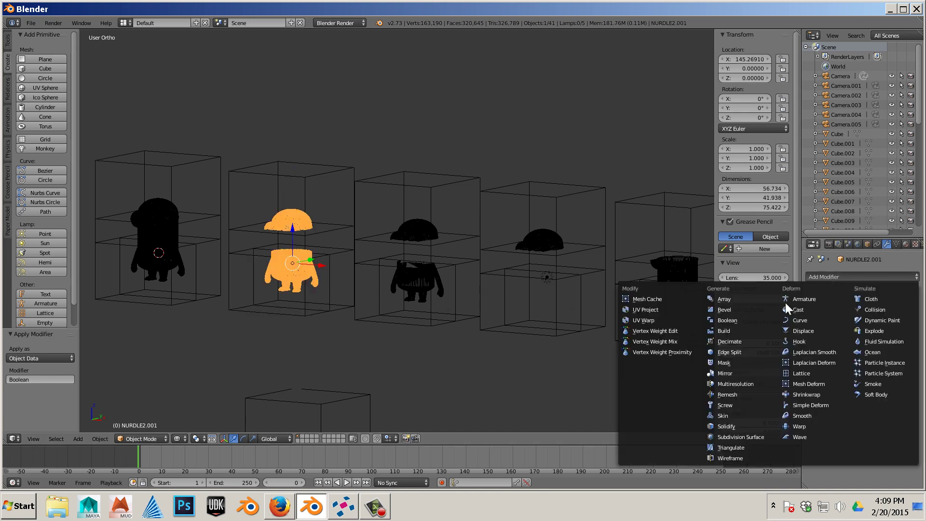
pyautogui.click(738, 319)
pyautogui.click(835, 332)
pyautogui.click(833, 299)
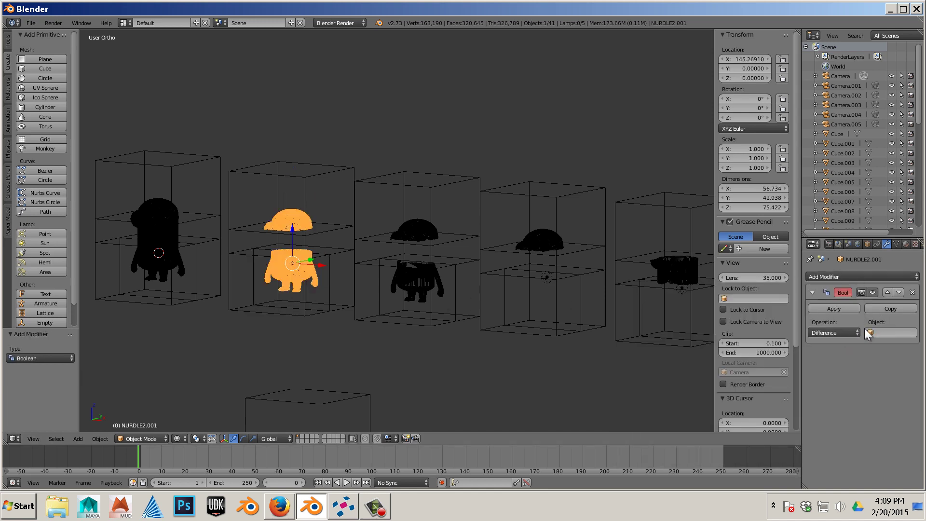
pyautogui.click(894, 333)
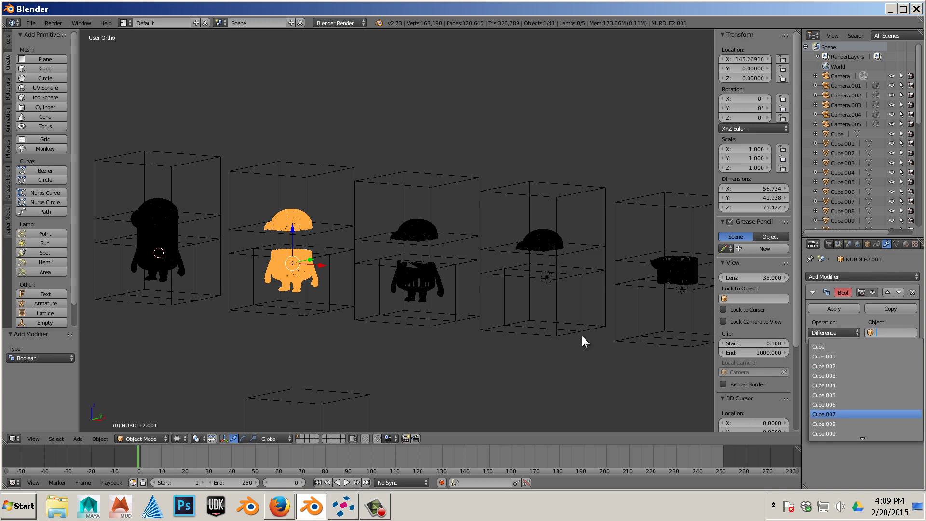
pyautogui.press('Return')
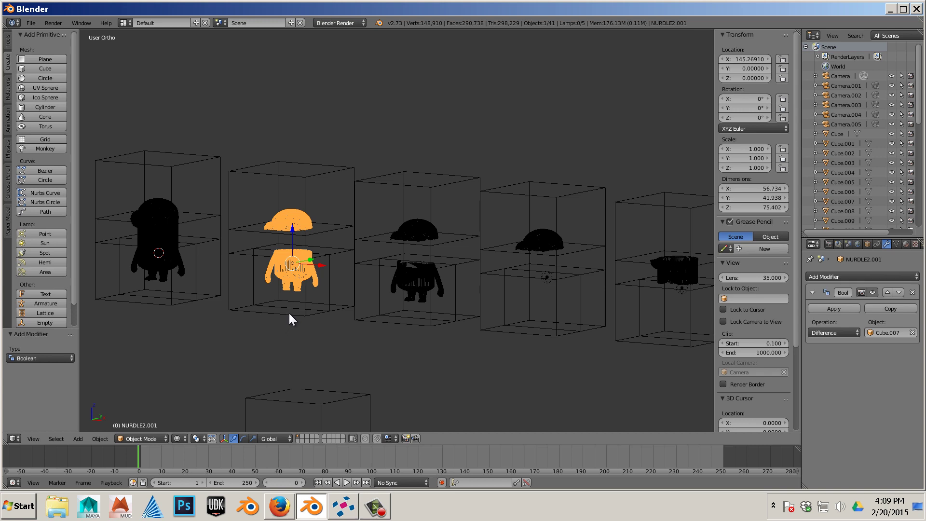
# Inspect the cut on the second Minion and select pieces of the neighbouring copies
pyautogui.rightClick(289, 314)
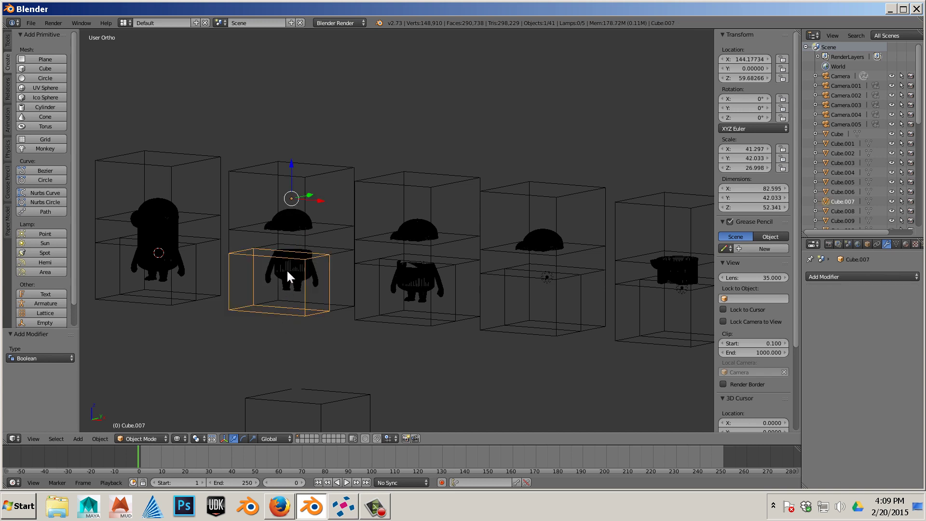
pyautogui.rightClick(288, 268)
pyautogui.moveTo(403, 354); pyautogui.dragTo(384, 363, button='middle')
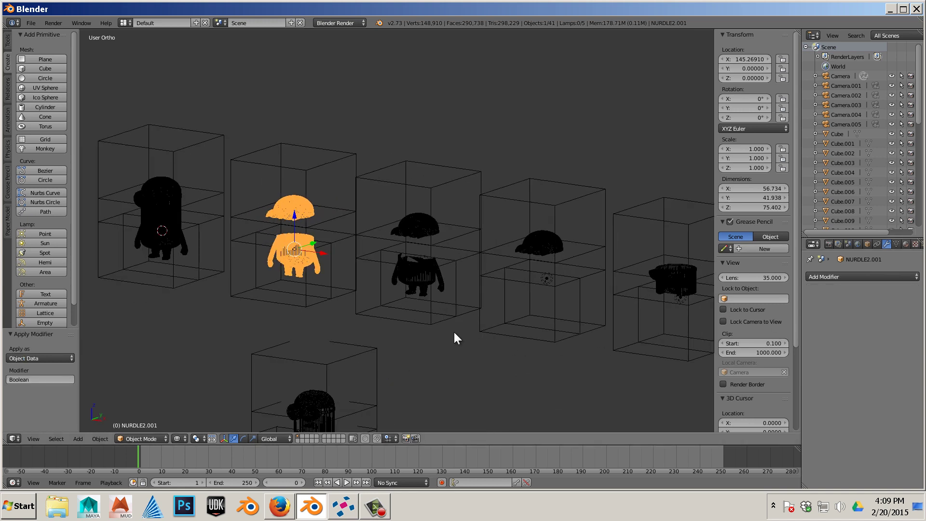
pyautogui.keyDown('shift'); pyautogui.moveTo(454, 333); pyautogui.dragTo(360, 313, button='middle'); pyautogui.keyUp('shift')
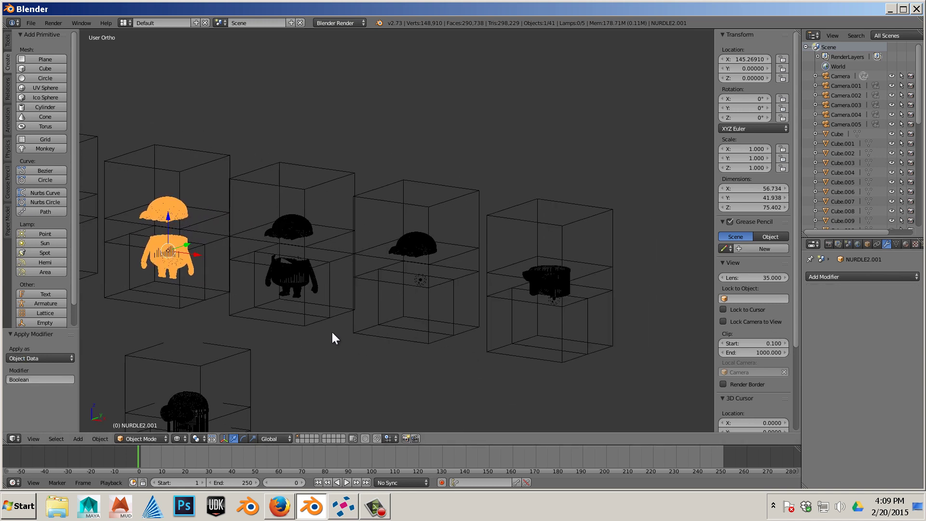
pyautogui.rightClick(301, 265)
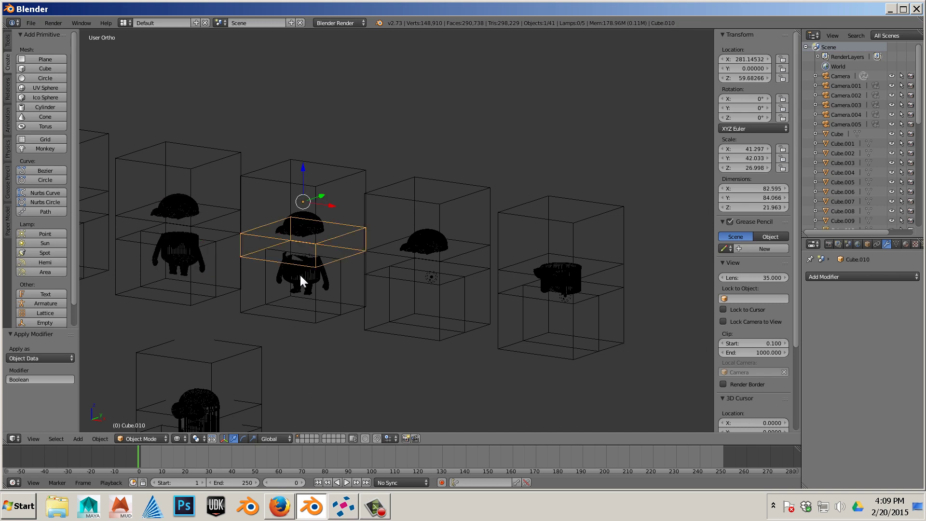
pyautogui.rightClick(558, 288)
pyautogui.rightClick(416, 245)
pyautogui.moveTo(362, 287)
pyautogui.mouseDown(button='middle')
pyautogui.moveTo(492, 298)
pyautogui.moveTo(464, 322)
pyautogui.moveTo(441, 312)
pyautogui.mouseUp(button='middle')
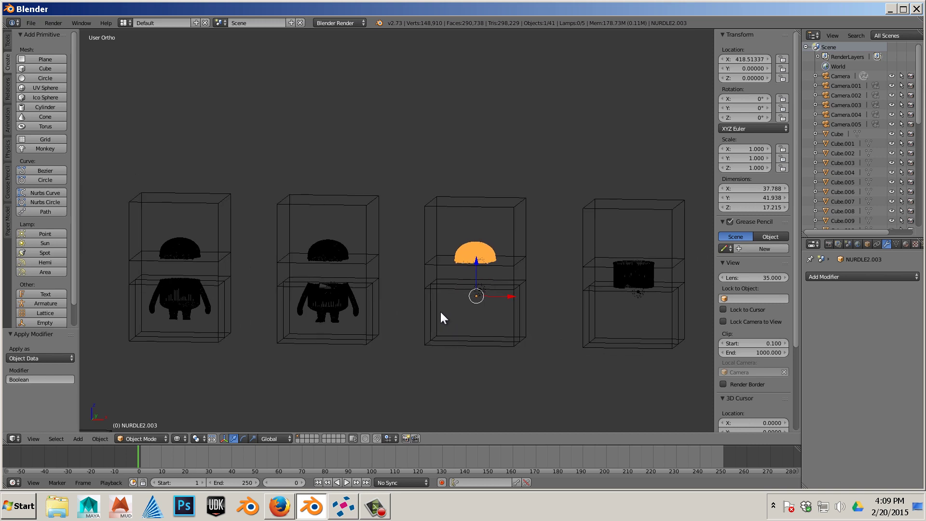
# Separate the second Minion copy's linked body into its own object
pyautogui.rightClick(345, 305)
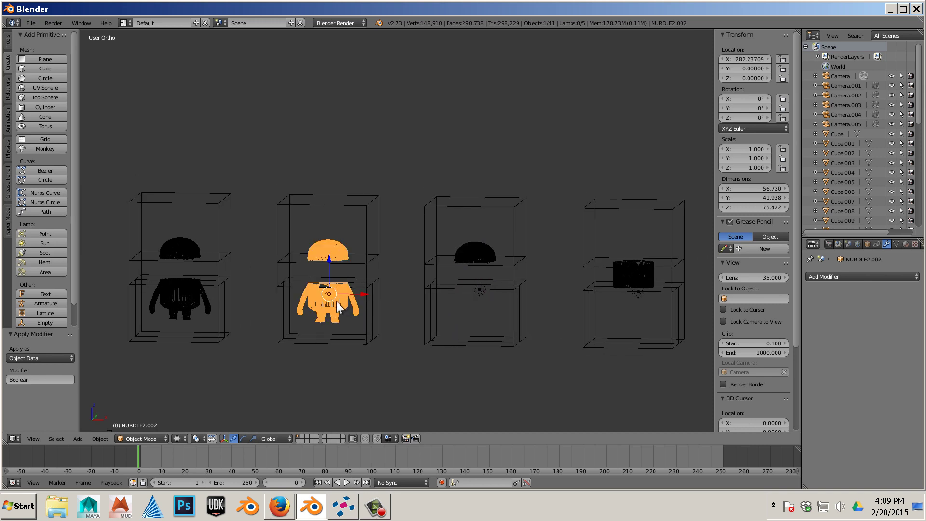
pyautogui.press('Tab')
pyautogui.press('a')
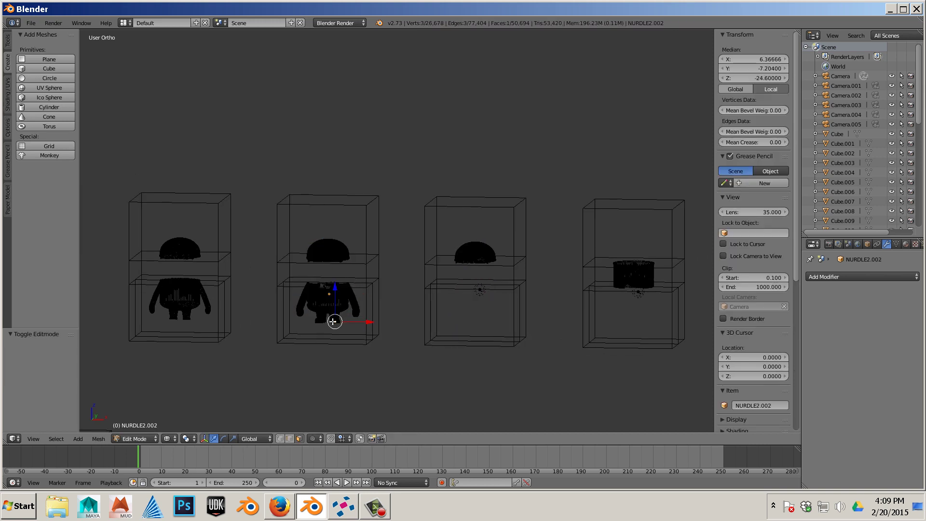
pyautogui.press('l')
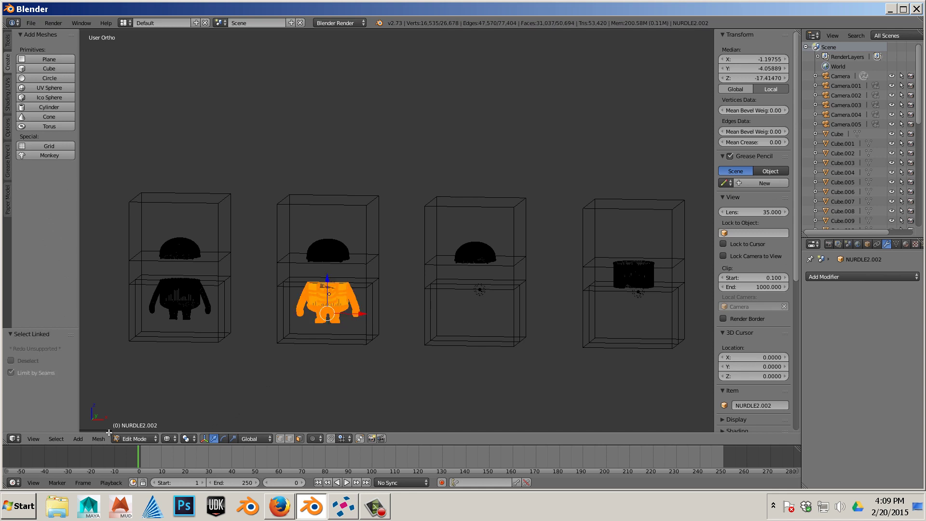
pyautogui.click(105, 439)
pyautogui.moveTo(113, 314)
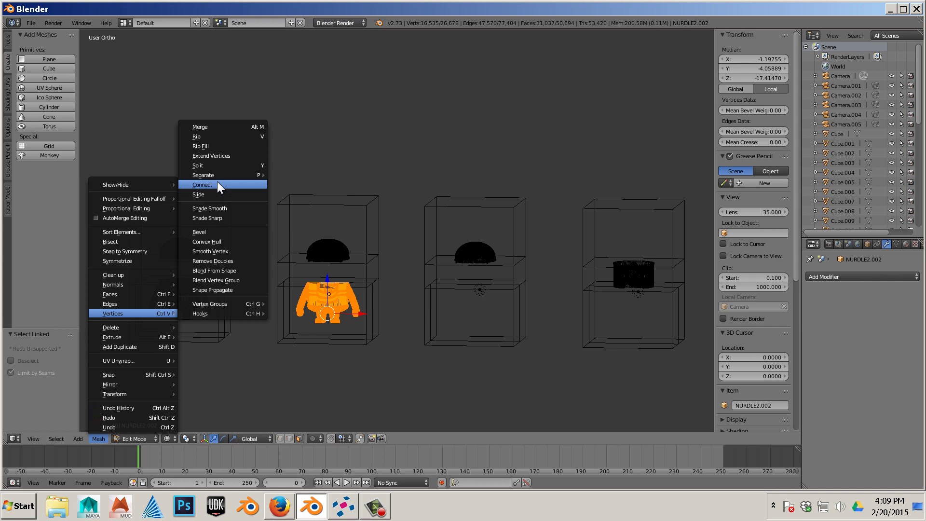
pyautogui.moveTo(218, 175)
pyautogui.click(294, 176)
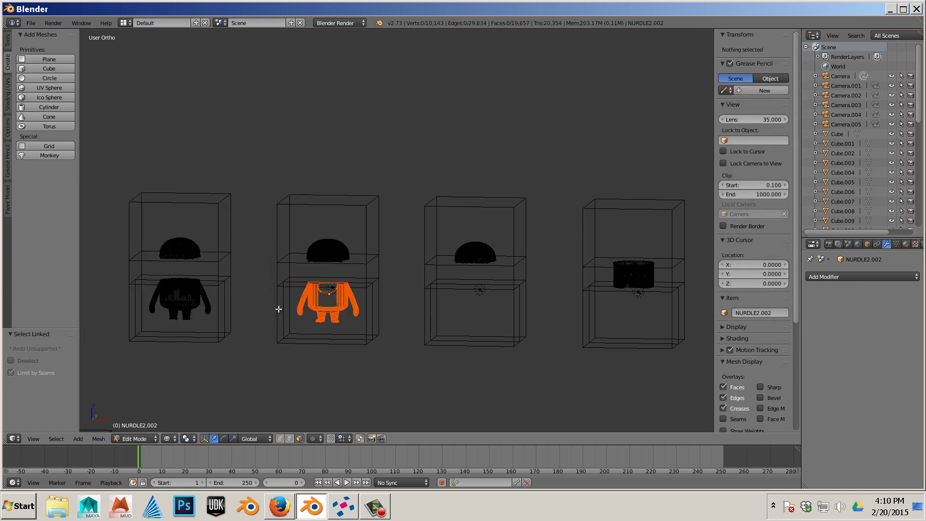
pyautogui.press('Tab')
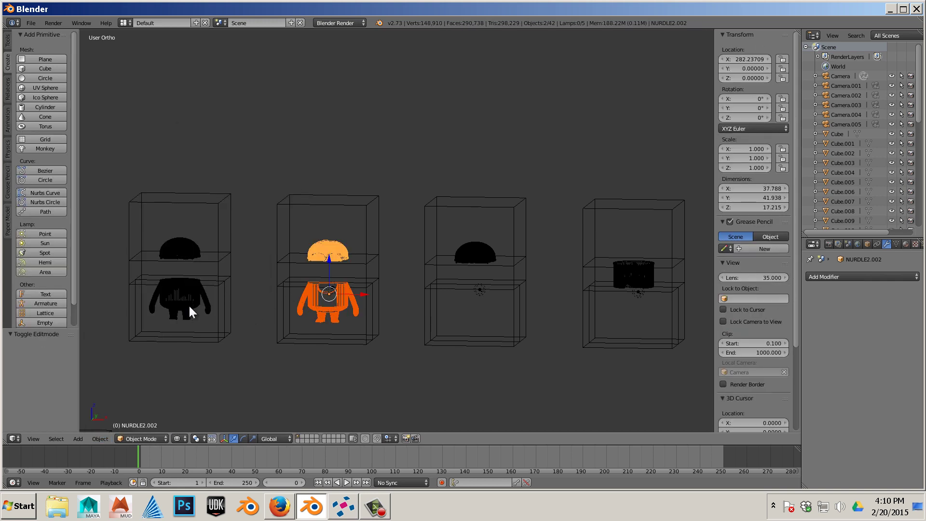
# Separate the first Minion copy's linked body into its own object
pyautogui.rightClick(189, 305)
pyautogui.press('Tab')
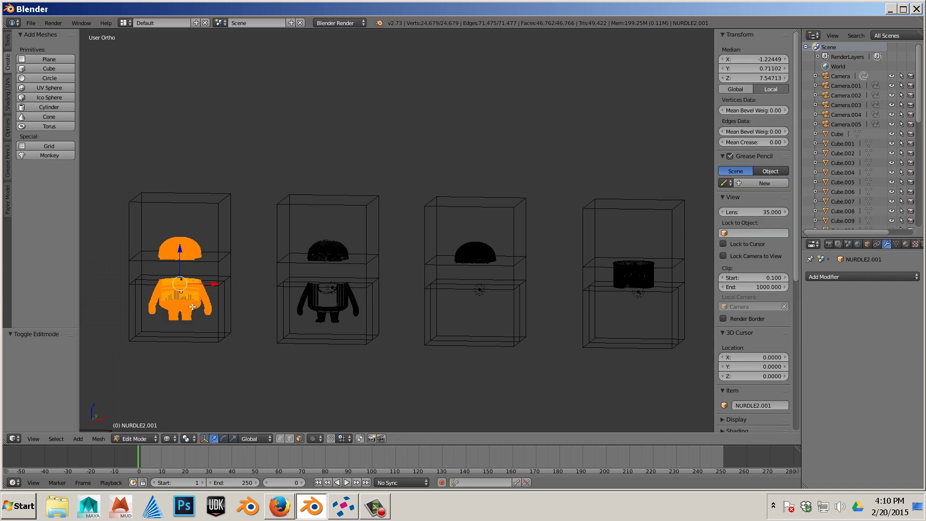
pyautogui.rightClick(192, 306)
pyautogui.hotkey('ctrl', 'l')
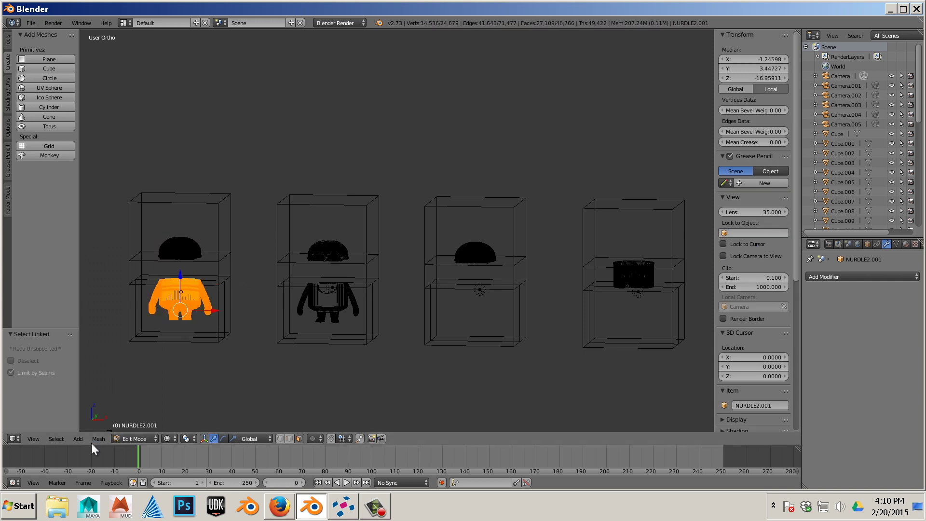
pyautogui.click(98, 439)
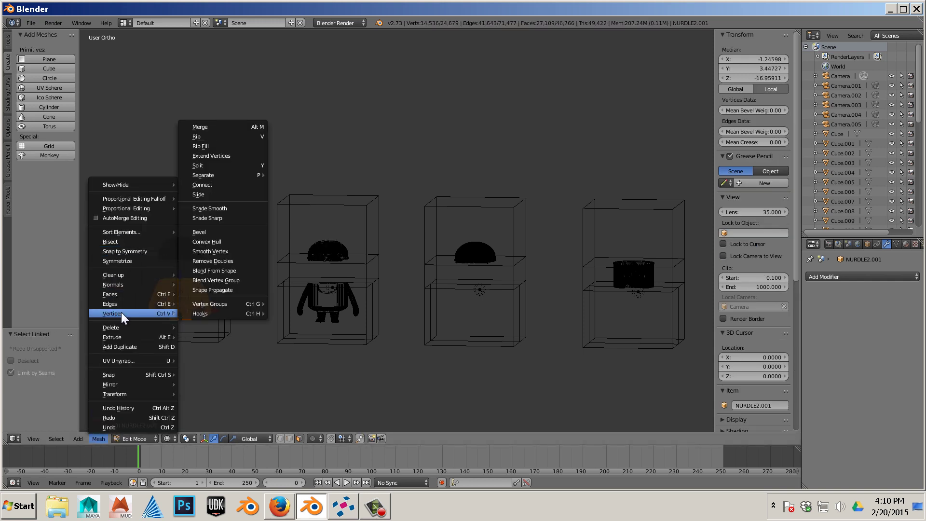
pyautogui.moveTo(203, 176)
pyautogui.click(299, 176)
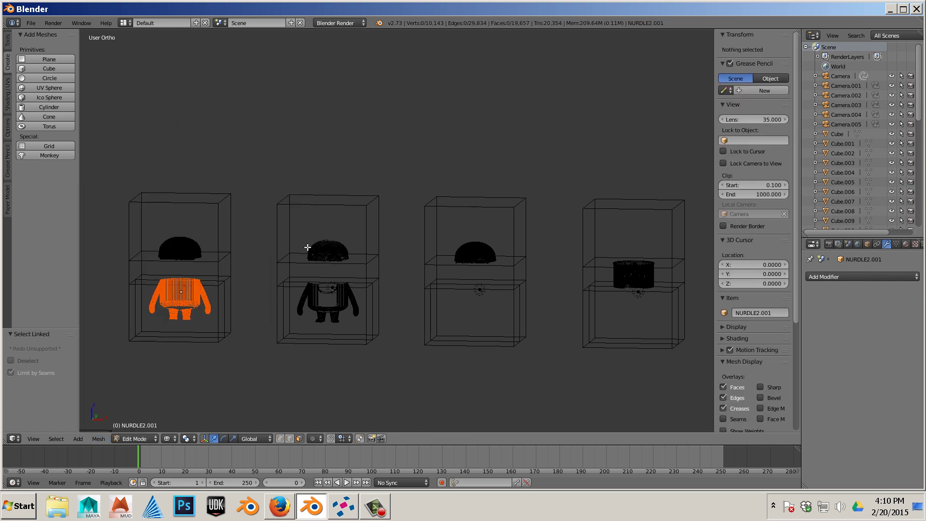
pyautogui.press('Tab')
# Move the black piece and the cap along X to the right of the boxes
pyautogui.press('a')
pyautogui.scroll(-3, 250, 333)
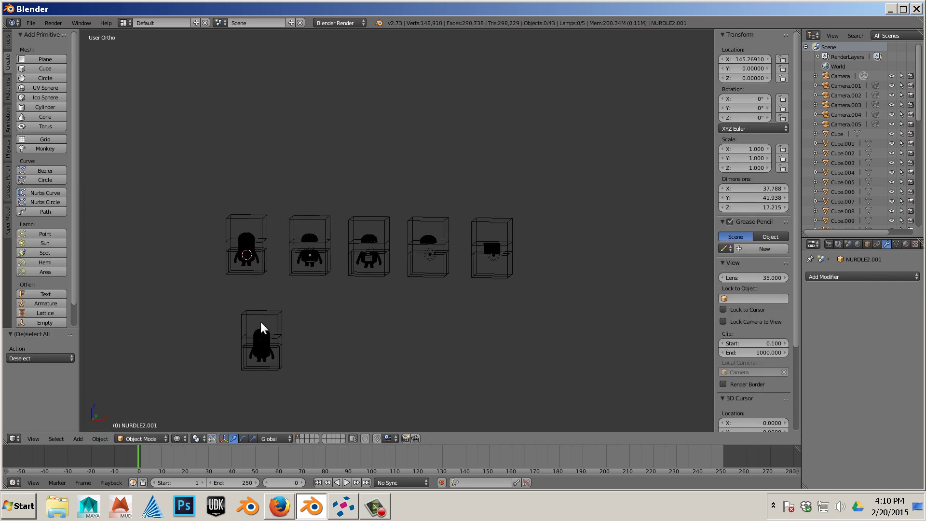
pyautogui.keyDown('shift'); pyautogui.moveTo(261, 322); pyautogui.dragTo(305, 338, button='middle'); pyautogui.keyUp('shift')
pyautogui.scroll(1, 305, 337)
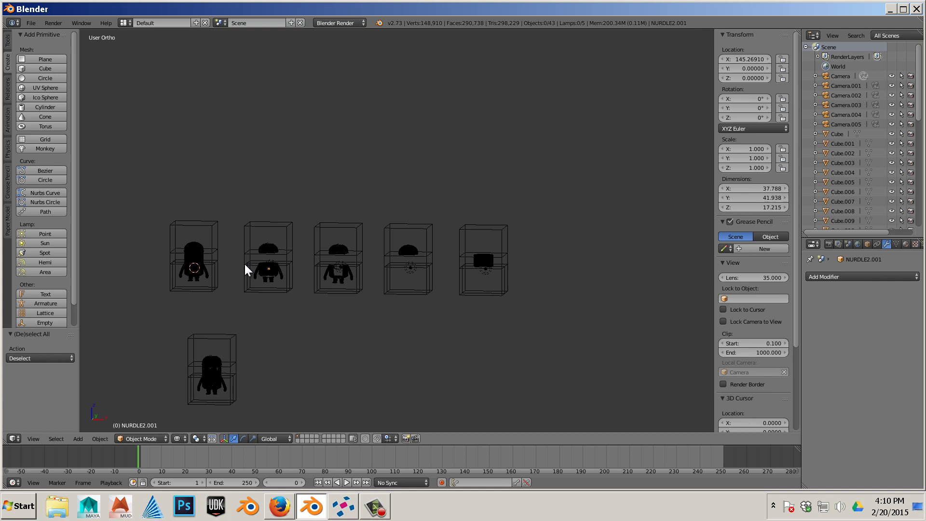
pyautogui.rightClick(480, 260)
pyautogui.press('g')
pyautogui.press('x')
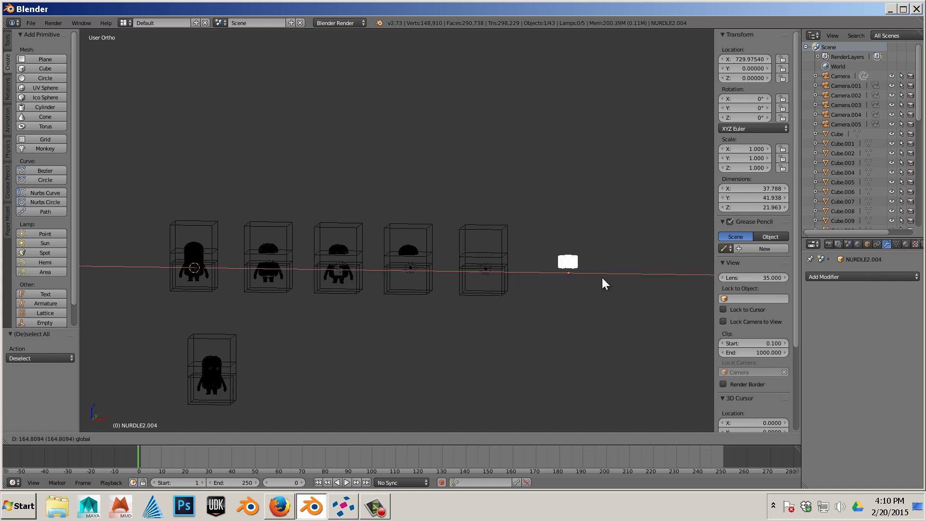
pyautogui.click(602, 277)
pyautogui.rightClick(409, 249)
pyautogui.press('g')
pyautogui.press('x')
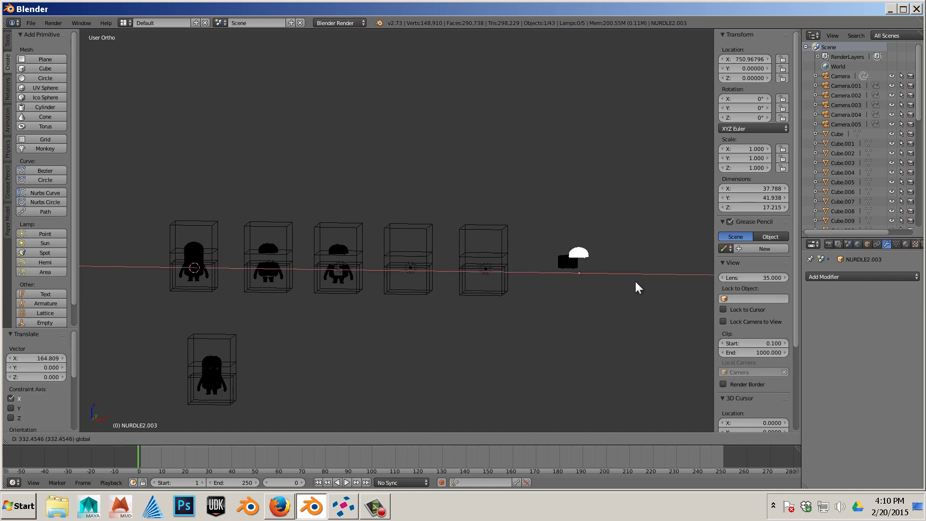
pyautogui.click(609, 273)
# Slide the third-box figure and second-box body along X to complete the row
pyautogui.rightClick(341, 275)
pyautogui.press('g')
pyautogui.press('x')
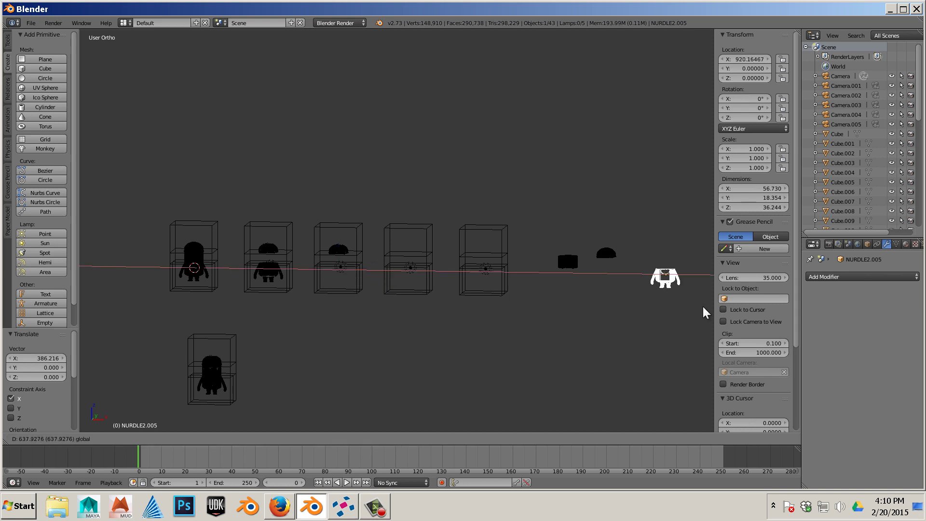
pyautogui.click(676, 310)
pyautogui.rightClick(282, 273)
pyautogui.press('g')
pyautogui.press('x')
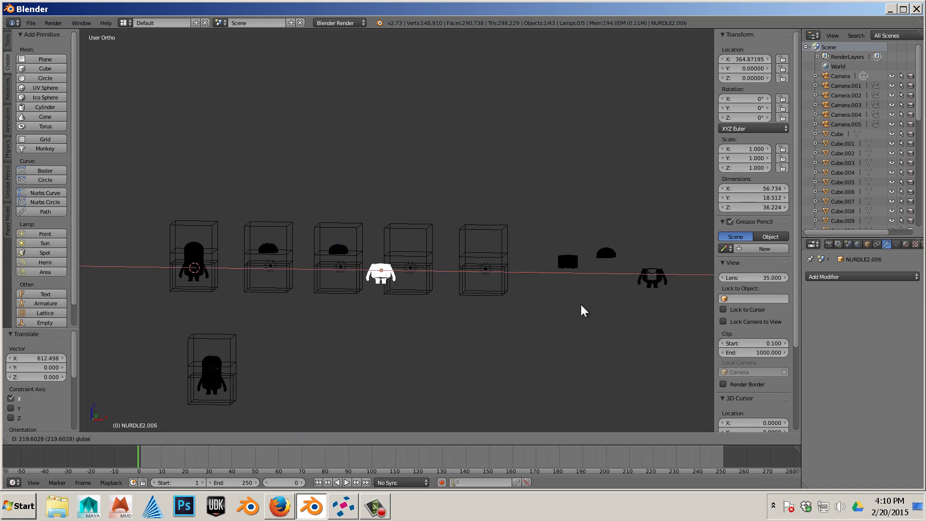
pyautogui.click(91, 333)
pyautogui.moveTo(206, 336)
pyautogui.mouseDown(button='middle')
pyautogui.moveTo(219, 369)
pyautogui.moveTo(341, 310)
pyautogui.moveTo(273, 325)
pyautogui.mouseUp(button='middle')
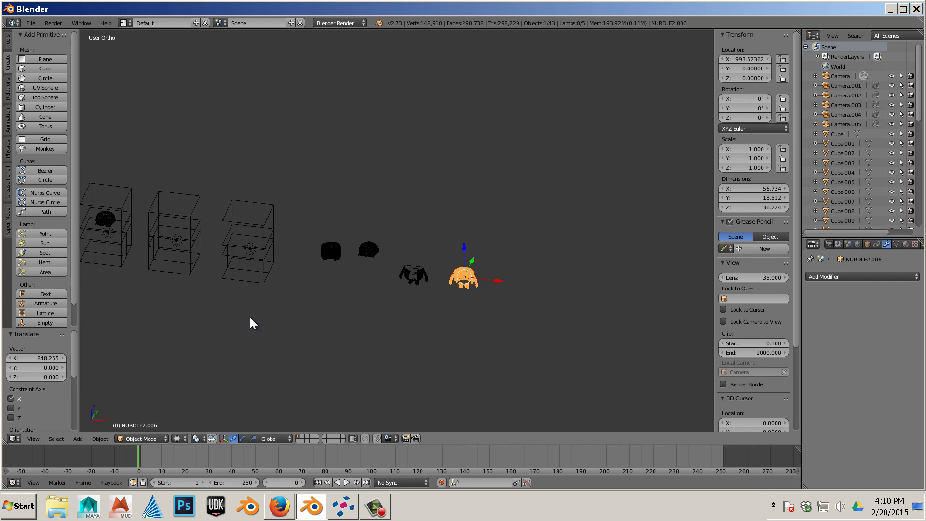